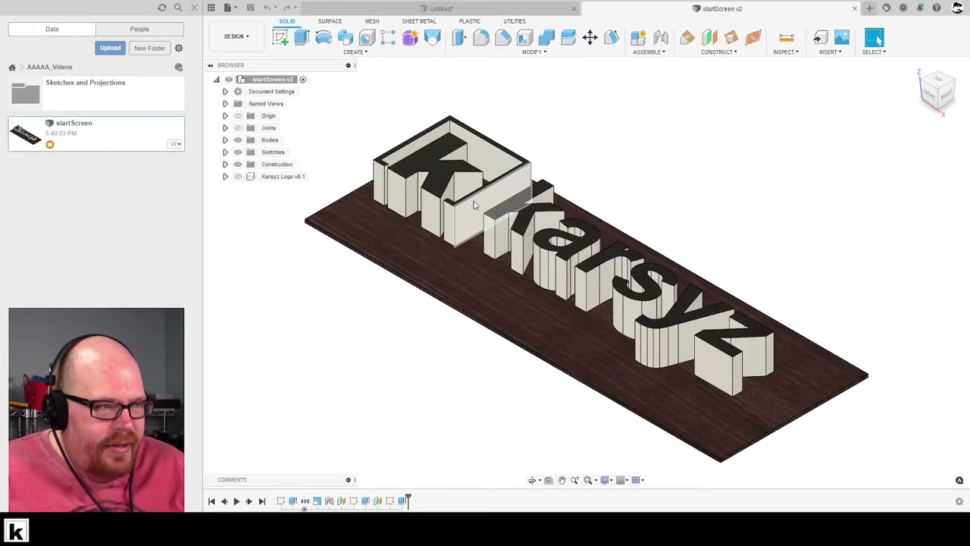
# - Look over the finished example logo and close the startScreen design
pyautogui.keyDown('shift'); pyautogui.moveTo(584, 253); pyautogui.dragTo(810, 149, button='middle'); pyautogui.keyUp('shift')
pyautogui.click(854, 9)
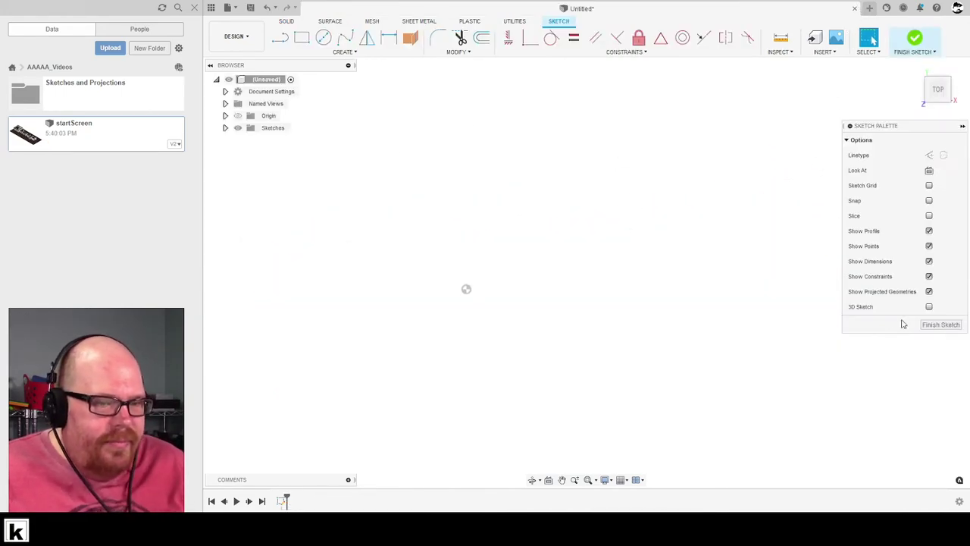
# - Finish the empty sketch and save the untitled design as newLogo in the AAAAA_Videos project
pyautogui.click(939, 324)
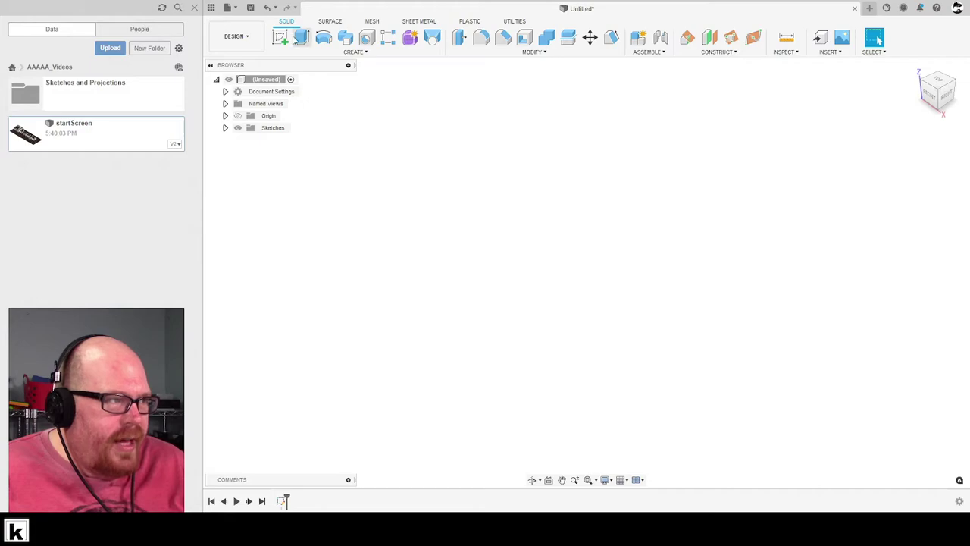
pyautogui.click(252, 9)
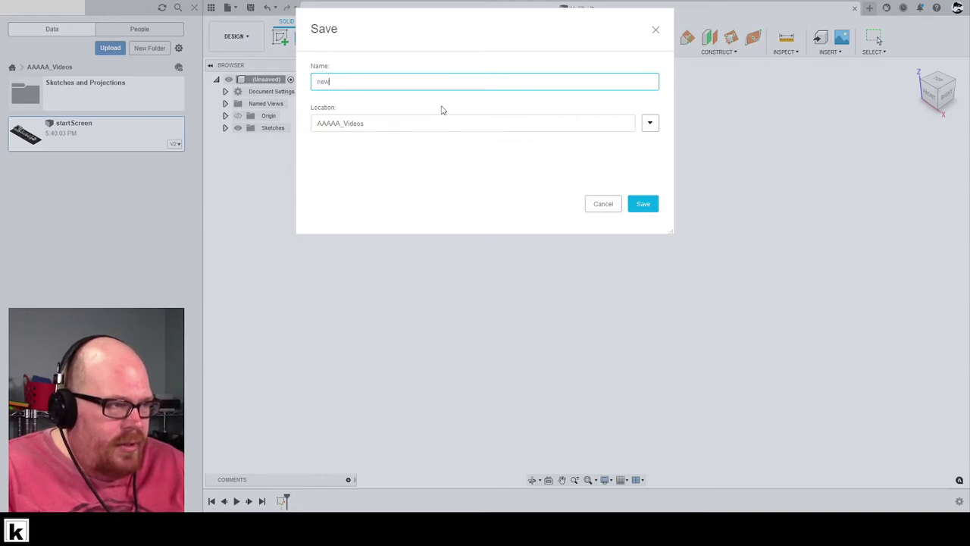
pyautogui.write('newLogo')
pyautogui.press('Return')
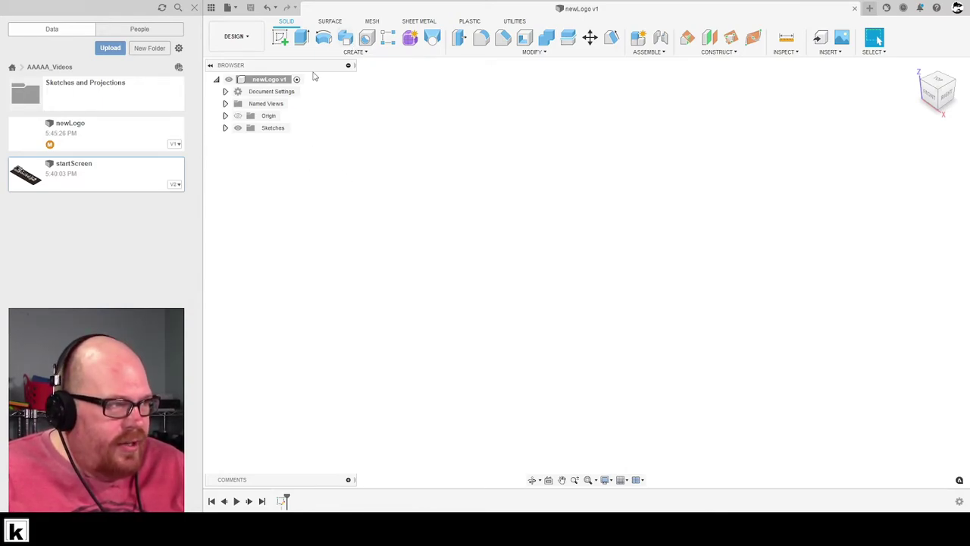
# - Start a sketch on the horizontal plane and add bold Arial text "karsyz", 60 mm high, in a frame starting at the origin
pyautogui.click(280, 38)
pyautogui.click(646, 279)
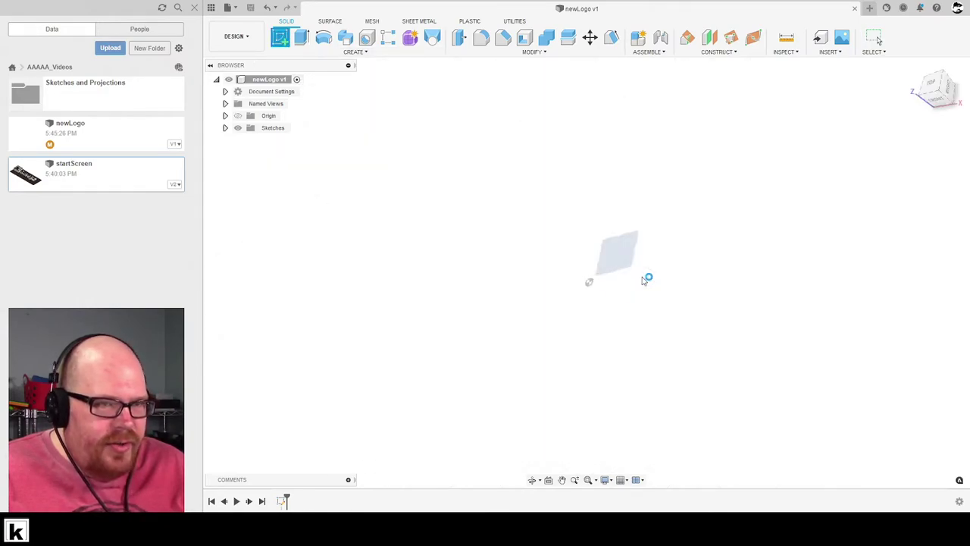
pyautogui.write('s')
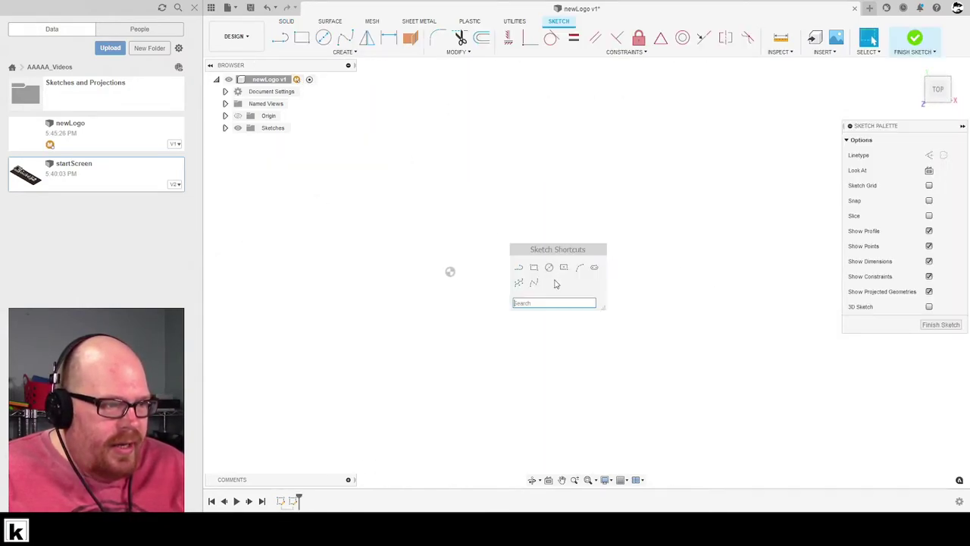
pyautogui.write('text')
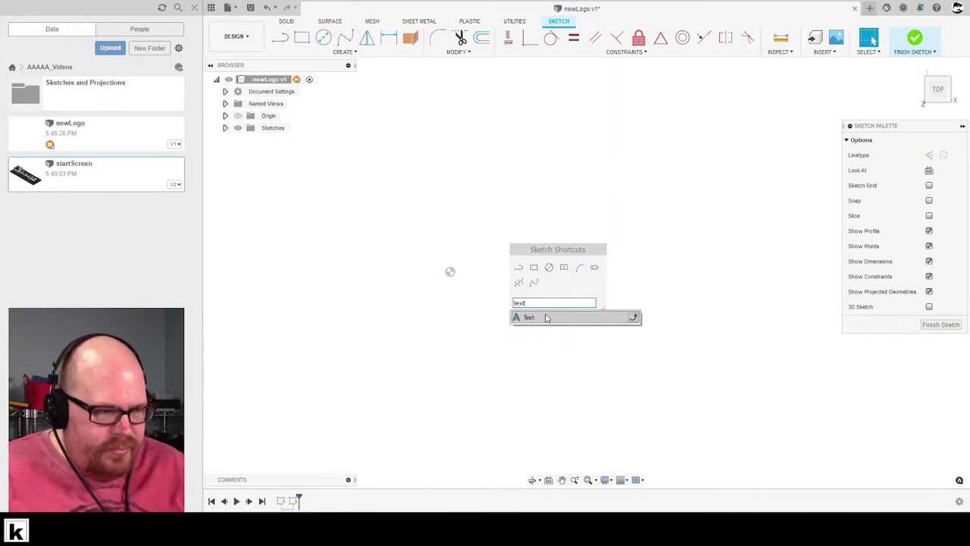
pyautogui.click(546, 318)
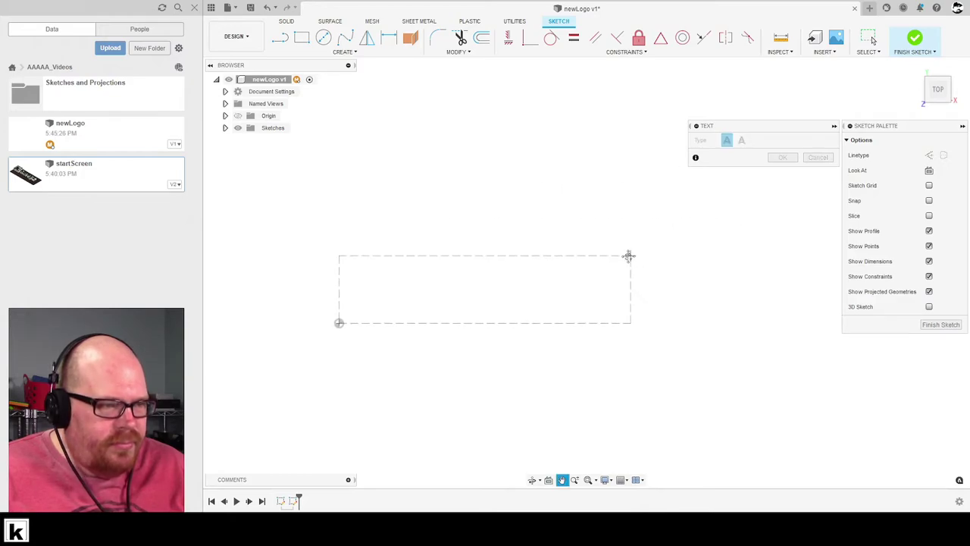
pyautogui.click(668, 183)
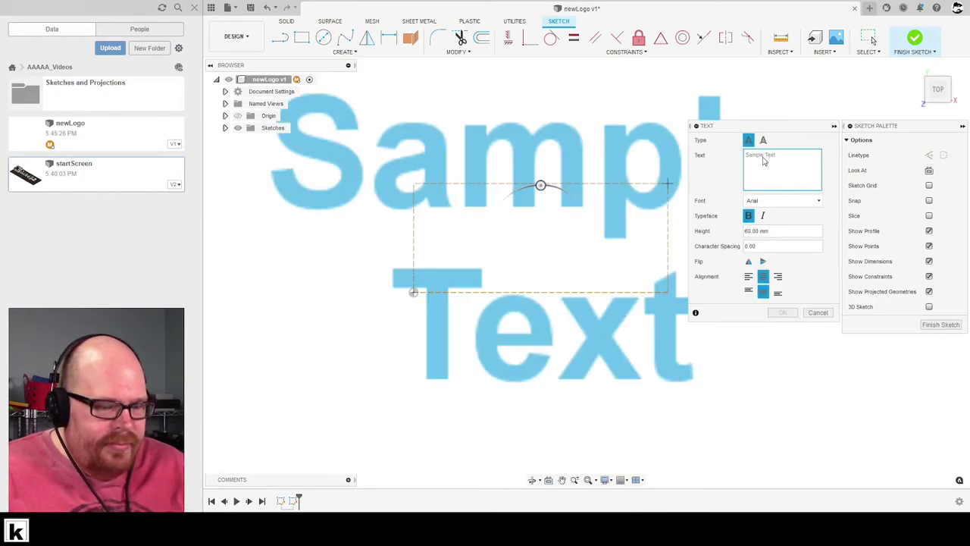
pyautogui.write('karsyz')
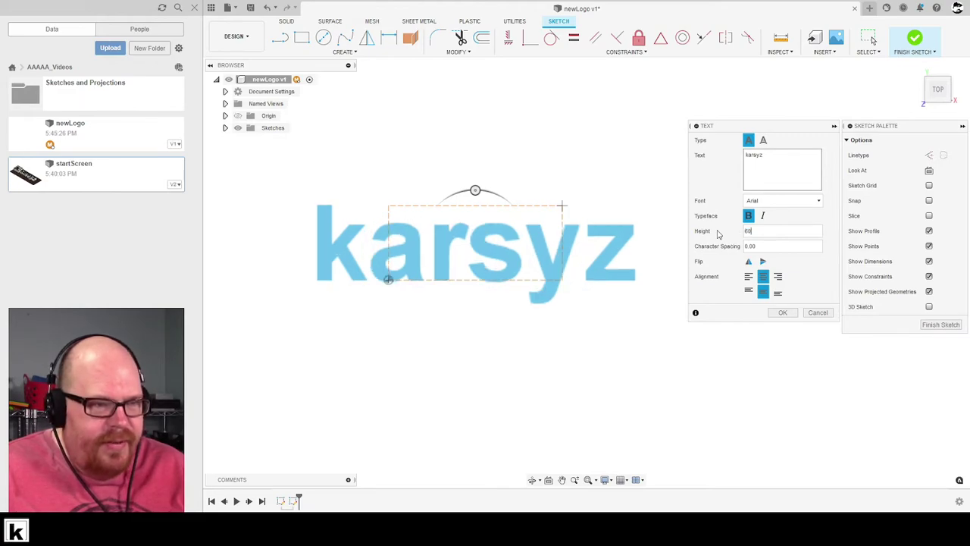
pyautogui.click(785, 313)
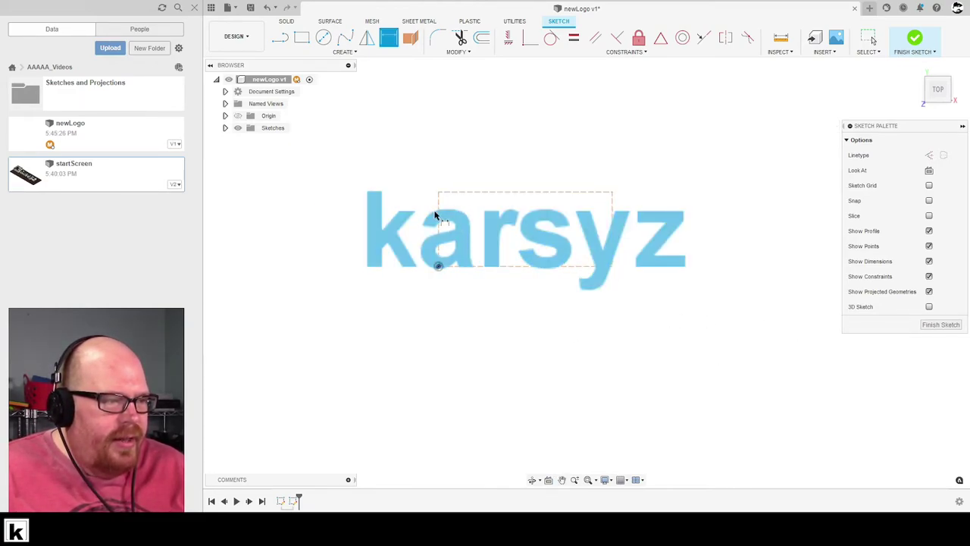
# - Dimension the text frame to 80 mm high and 280 mm wide
pyautogui.click(363, 215)
pyautogui.press('Return')
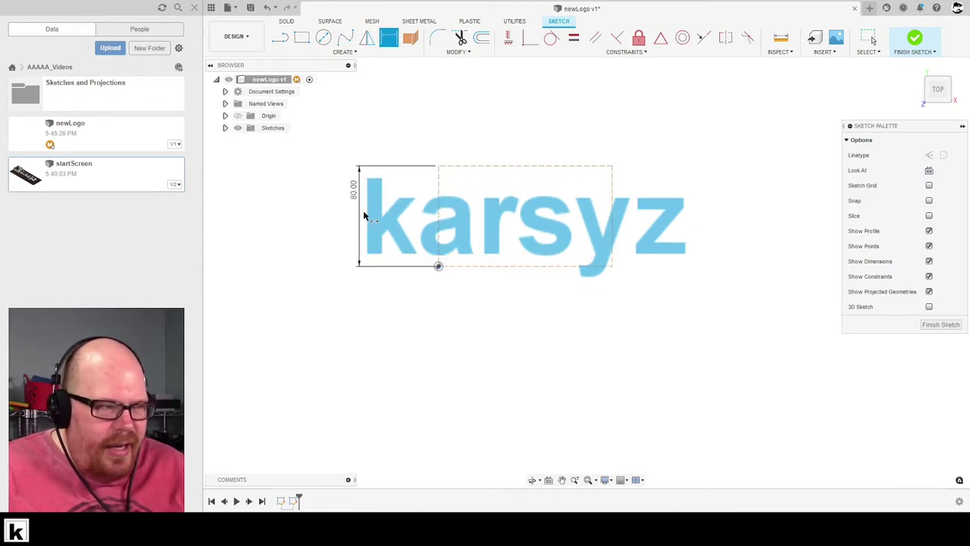
pyautogui.click(525, 310)
pyautogui.write('280')
pyautogui.press('Return')
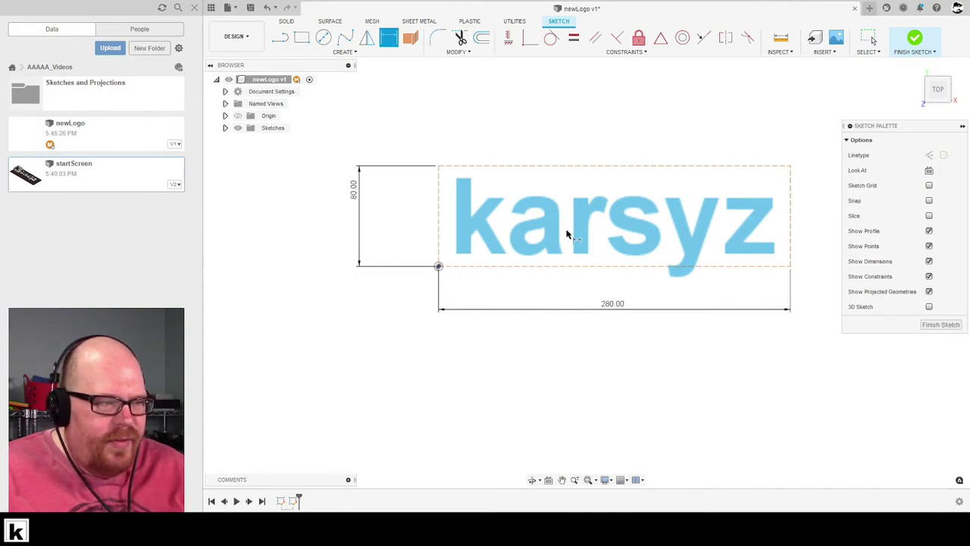
# - Draw a horizontal line outward from the midpoint of the text frame's left edge and dimension it to 70 mm
pyautogui.moveTo(628, 317); pyautogui.dragTo(672, 283, button='middle')
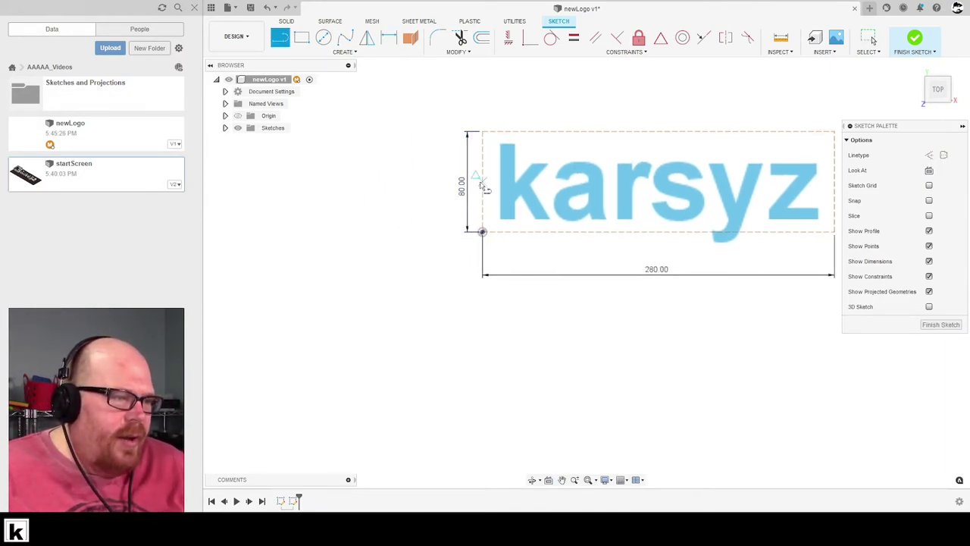
pyautogui.click(401, 183)
pyautogui.press('Escape')
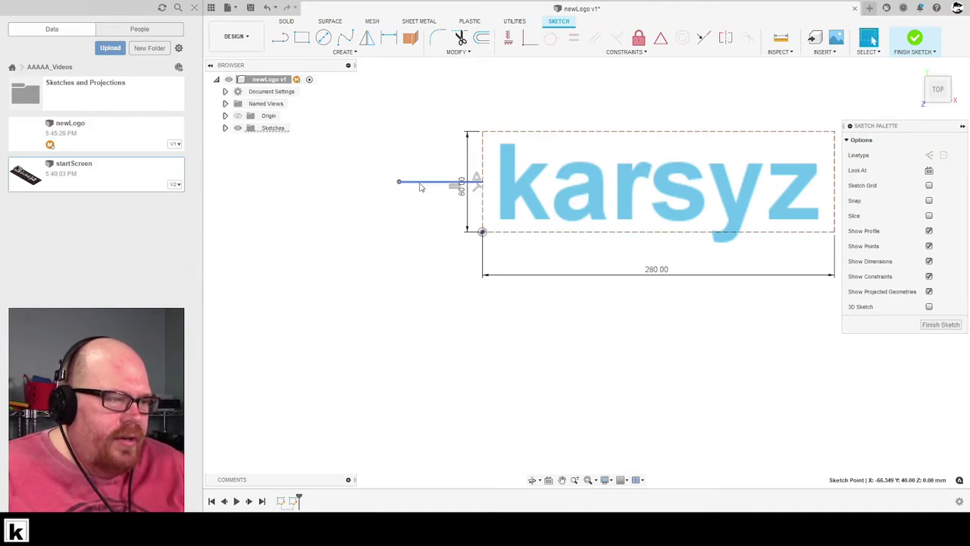
pyautogui.moveTo(459, 188); pyautogui.dragTo(468, 191)
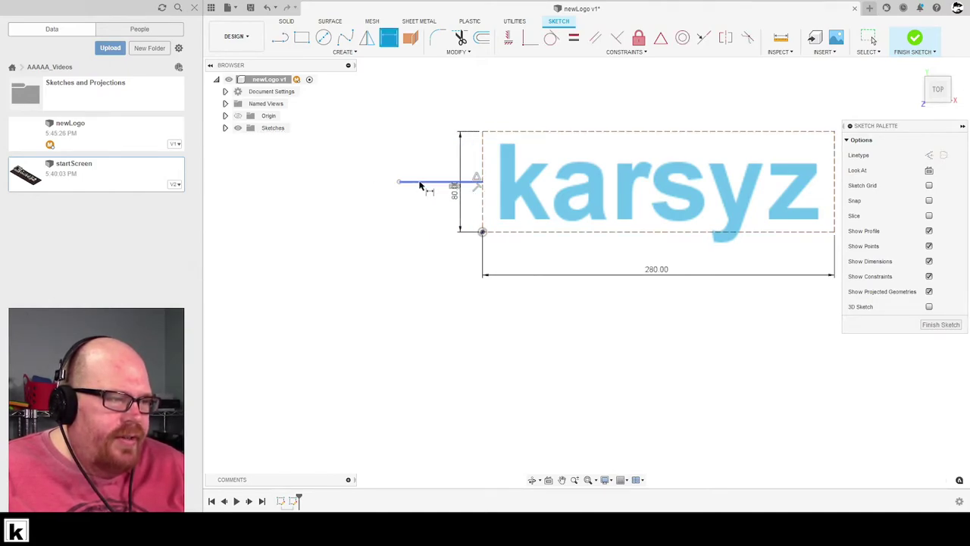
pyautogui.click(423, 199)
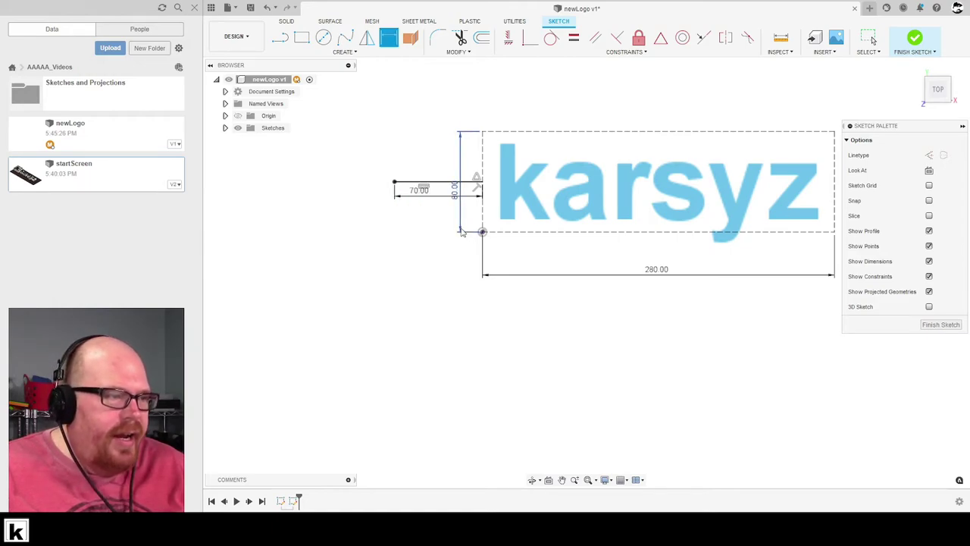
# - Turn the 70 mm line into construction geometry and move its dimension above the line
pyautogui.scroll(5, 396, 196)
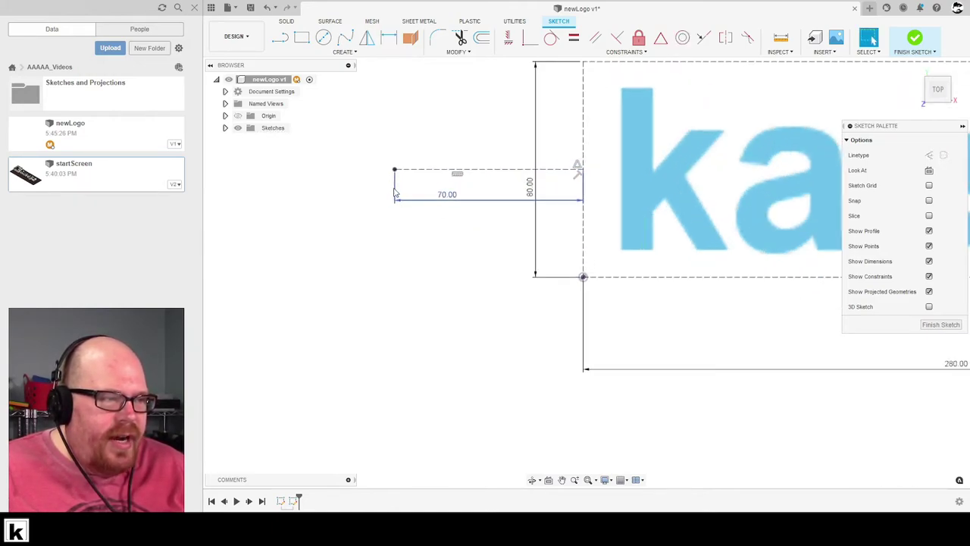
pyautogui.moveTo(476, 203); pyautogui.dragTo(543, 150)
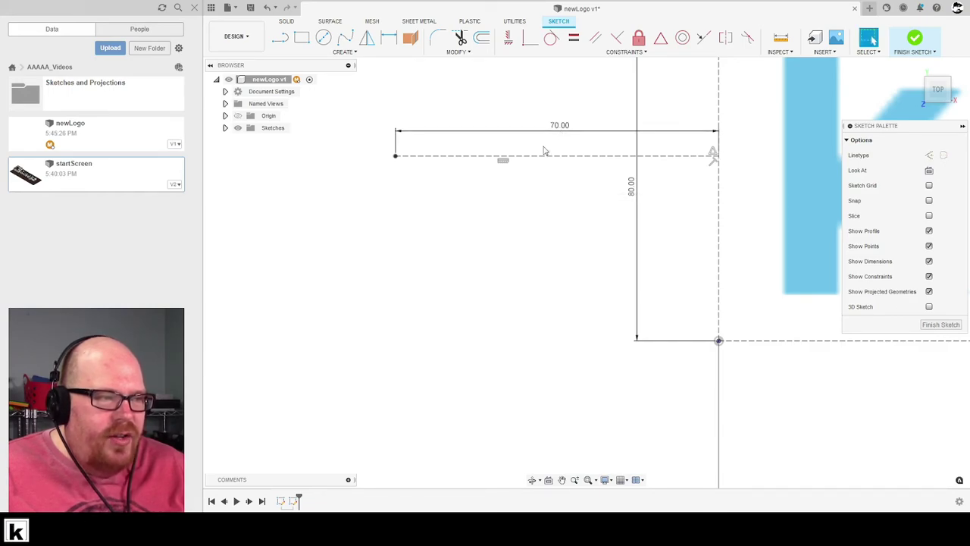
pyautogui.scroll(-4, 470, 257)
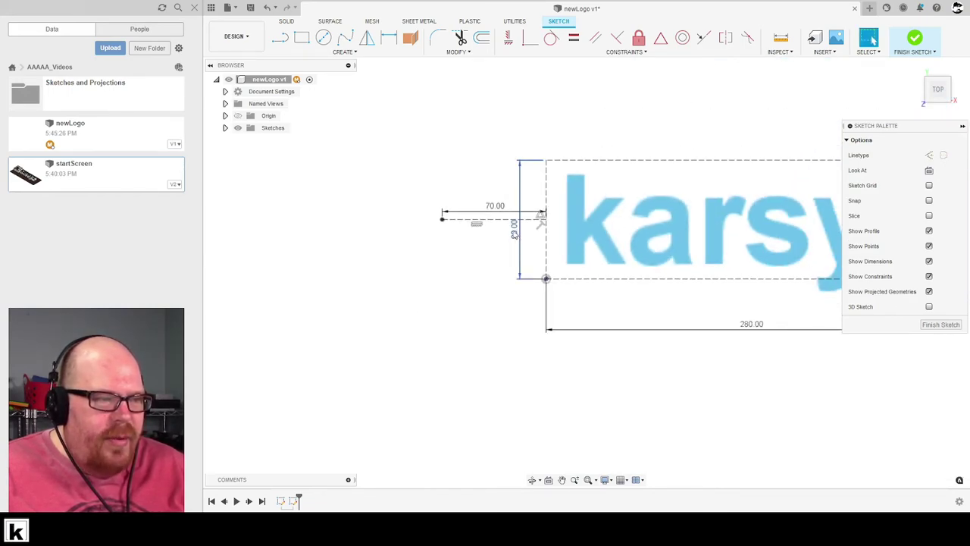
pyautogui.scroll(-3, 596, 325)
pyautogui.scroll(2, 647, 316)
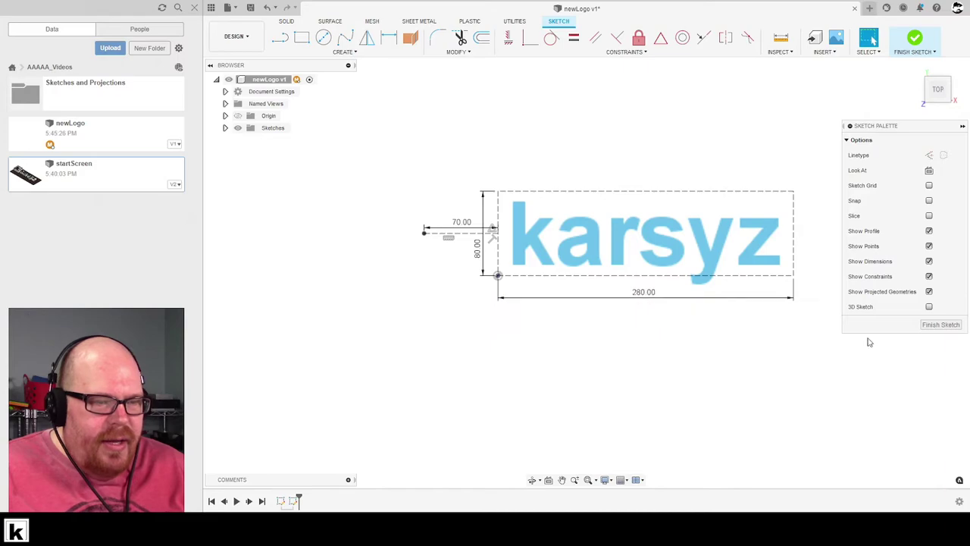
# - Finish the text sketch and save a new version with the description "User Saved"
pyautogui.click(940, 325)
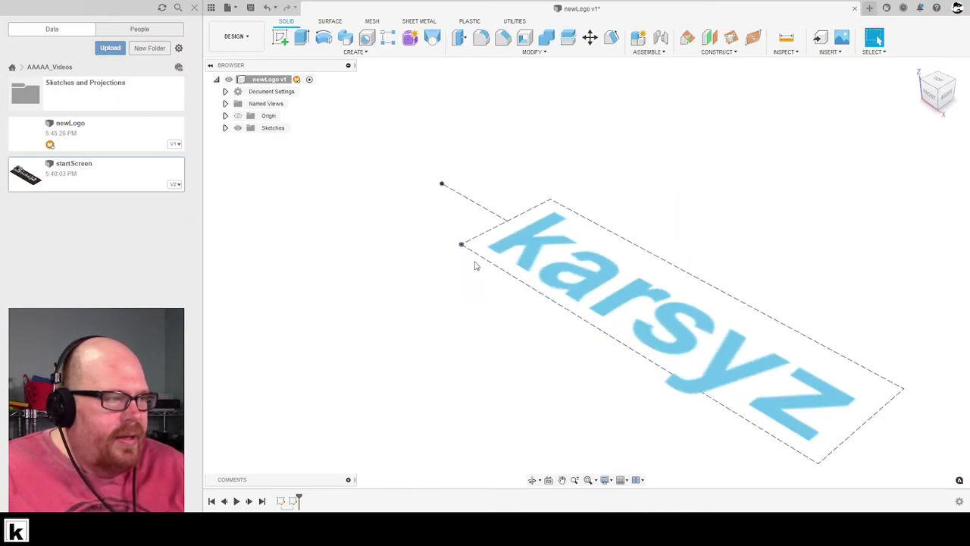
pyautogui.click(250, 7)
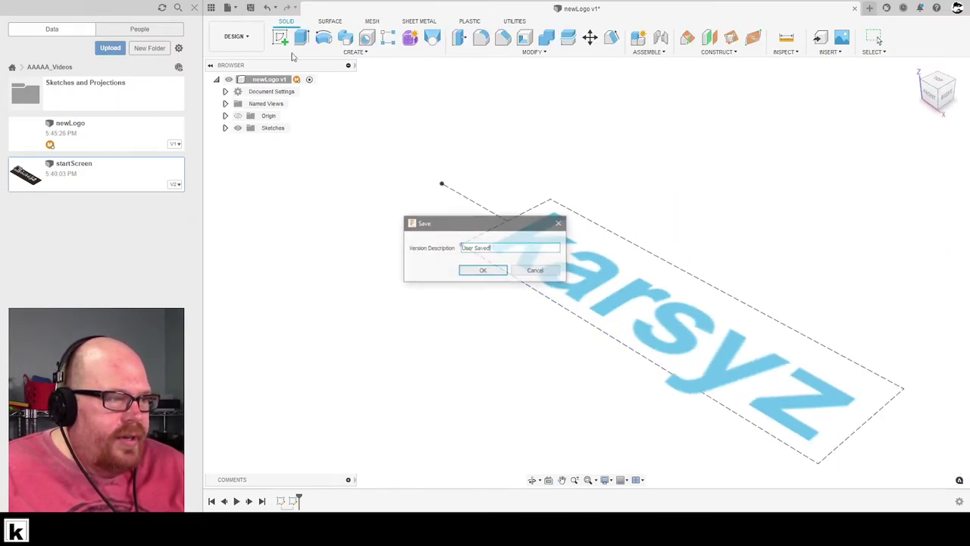
pyautogui.click(489, 273)
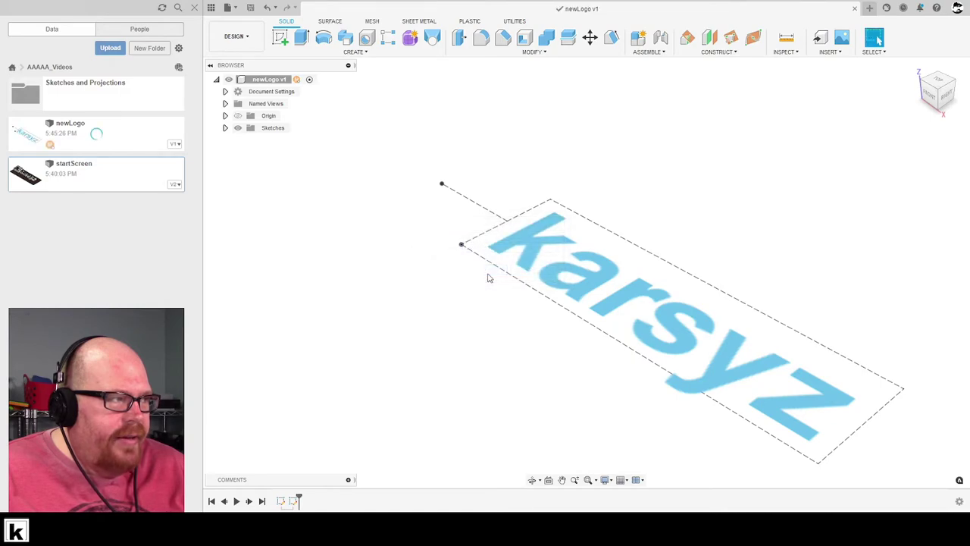
# - Insert the Karsyz Logo design from the Karsyz project into newLogo, keeping its default position
pyautogui.click(11, 68)
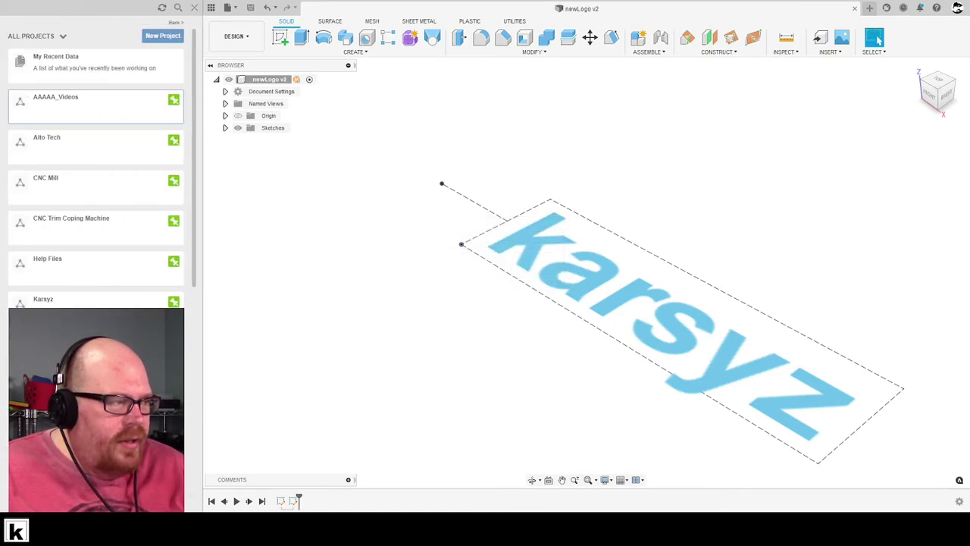
pyautogui.click(91, 298)
pyautogui.scroll(-10, 141, 296)
pyautogui.scroll(-10, 147, 295)
pyautogui.scroll(-10, 148, 297)
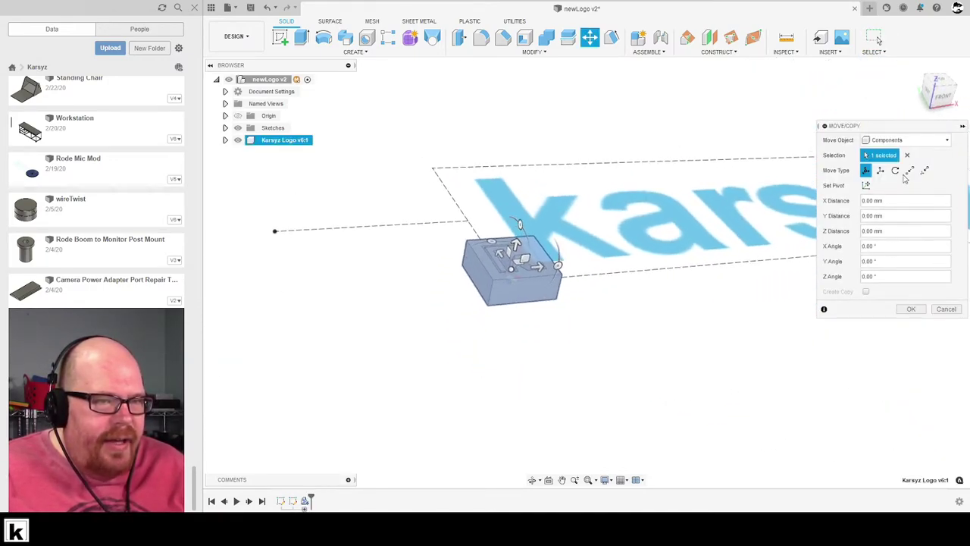
pyautogui.click(912, 309)
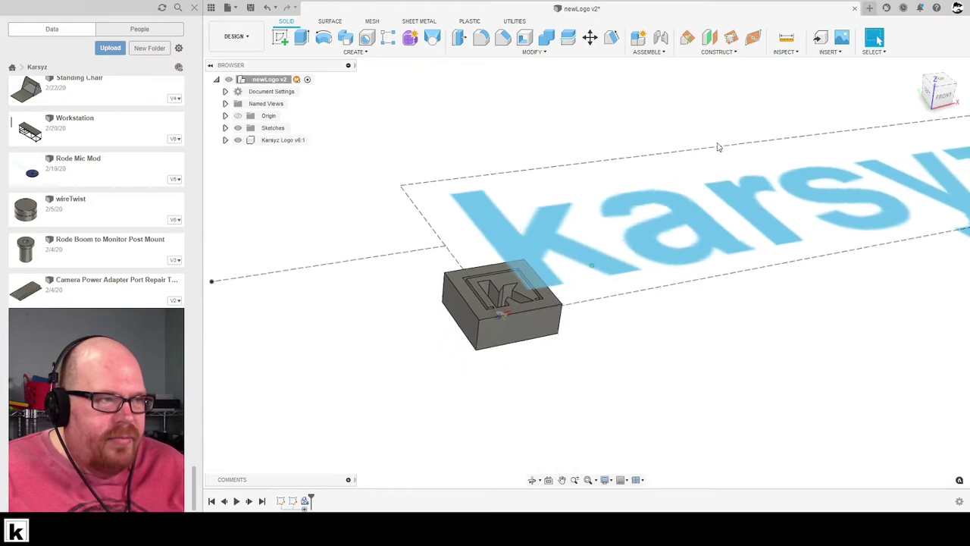
# - Join the centre of the logo block's top face to the free end of the 70 mm construction line
pyautogui.press('j')
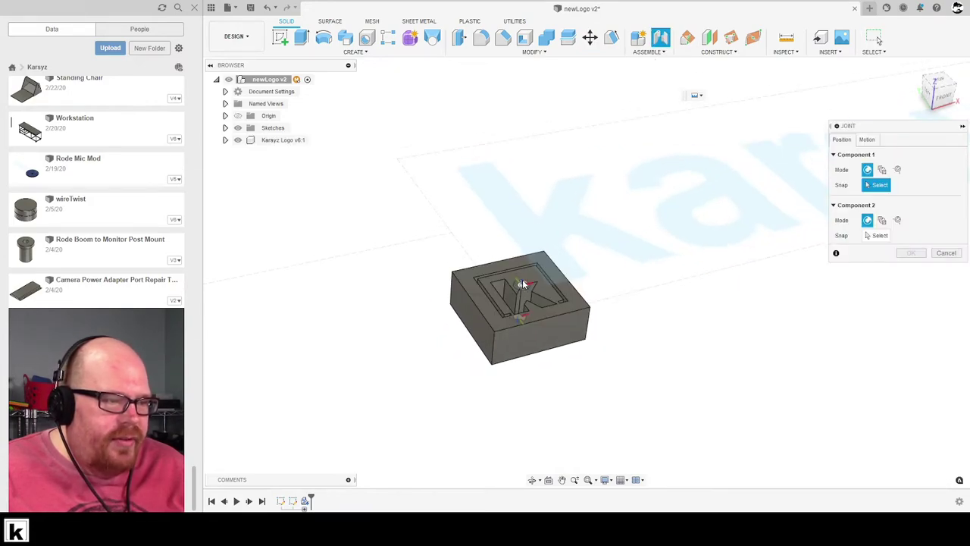
pyautogui.scroll(3, 525, 295)
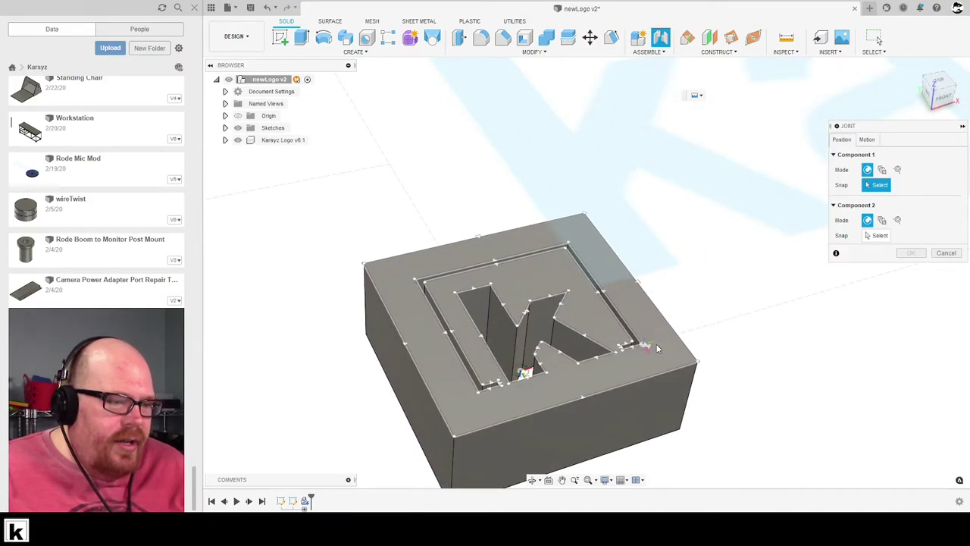
pyautogui.scroll(3, 527, 322)
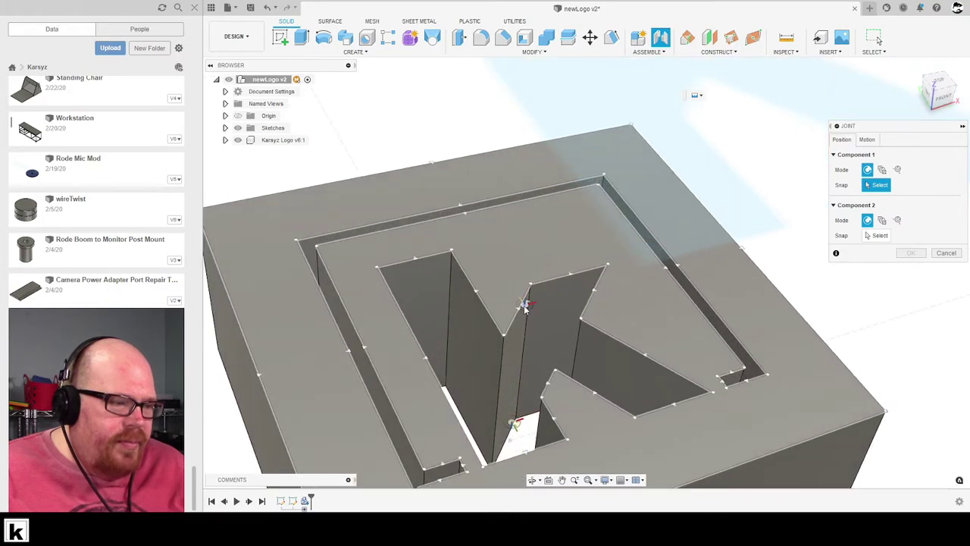
pyautogui.click(527, 307)
pyautogui.scroll(-5, 531, 311)
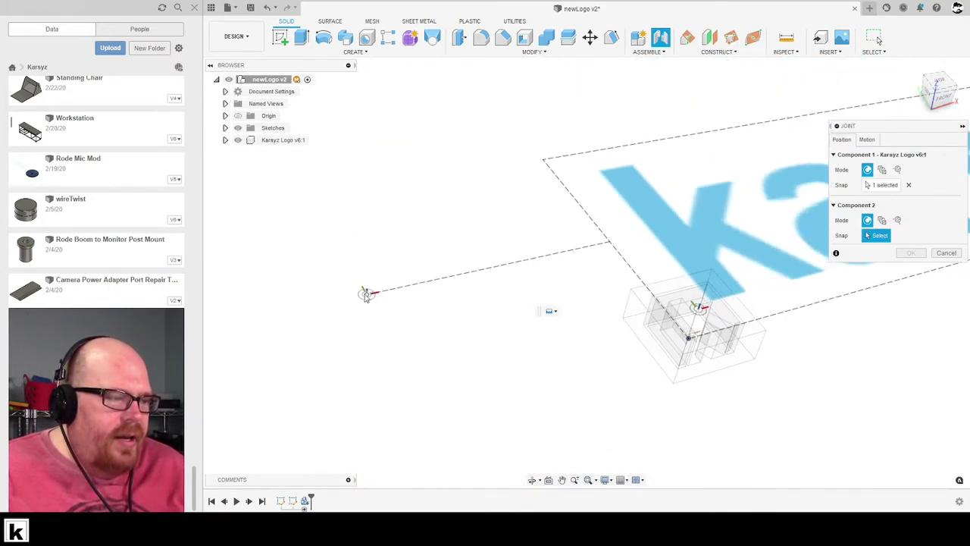
pyautogui.click(367, 294)
pyautogui.press('Return')
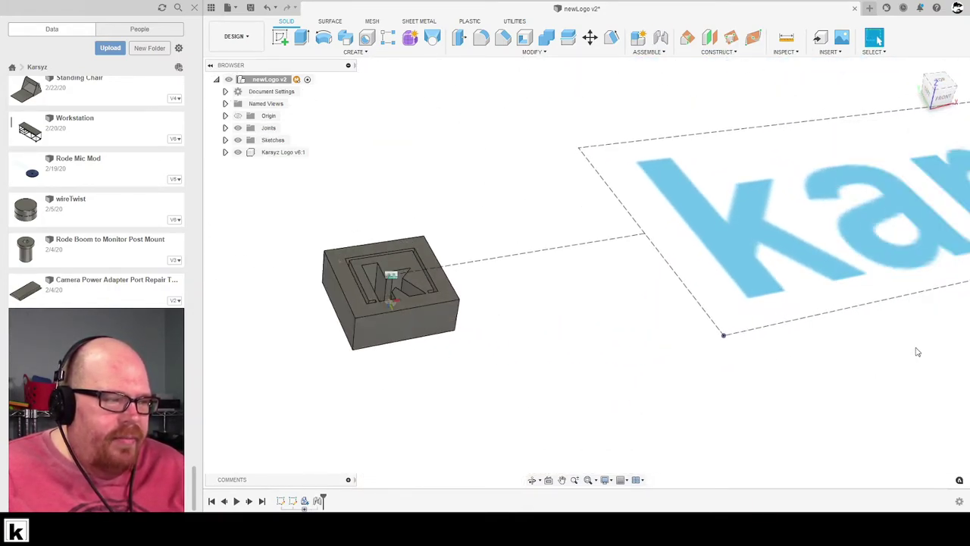
# - Start a uniform scale of the Karsyz Logo body about the sketch point at the centre of its top face
pyautogui.click(279, 151)
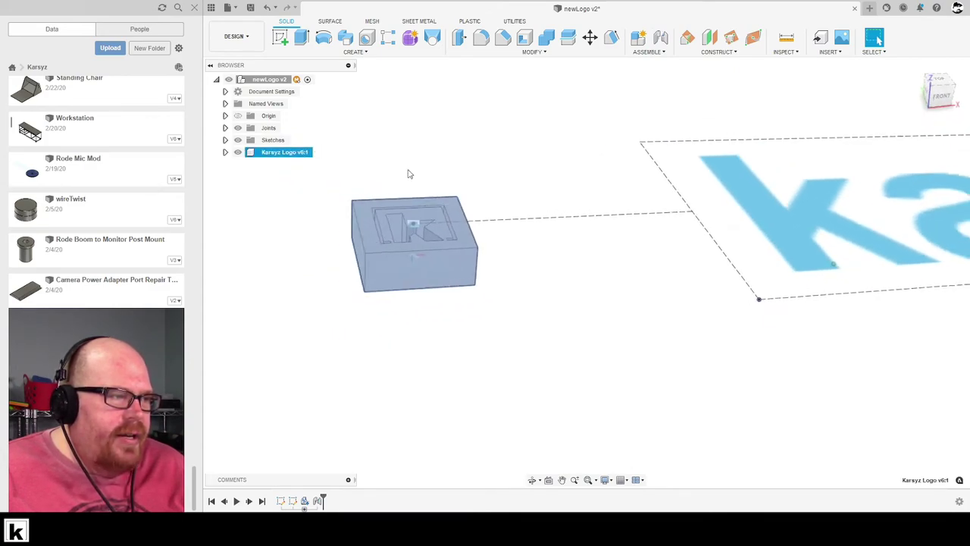
pyautogui.click(534, 51)
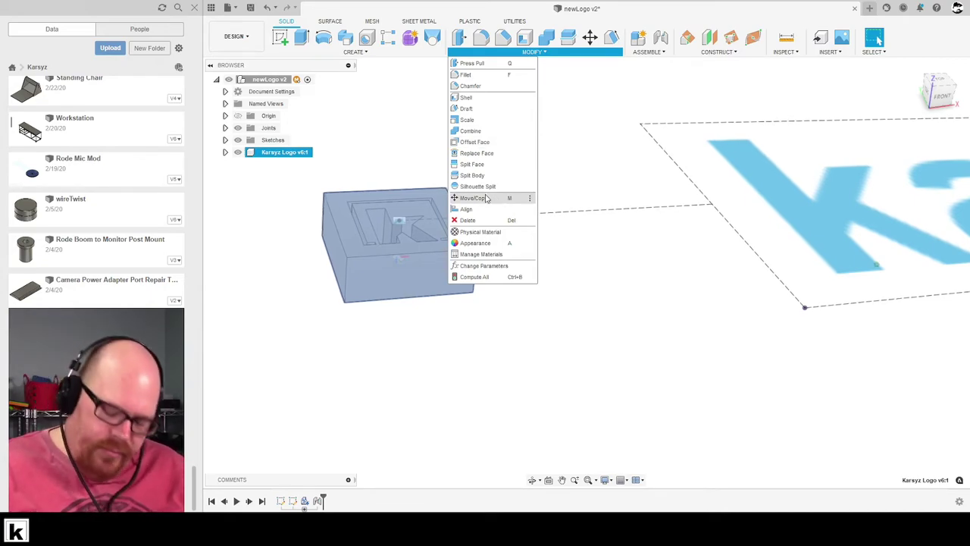
pyautogui.click(468, 122)
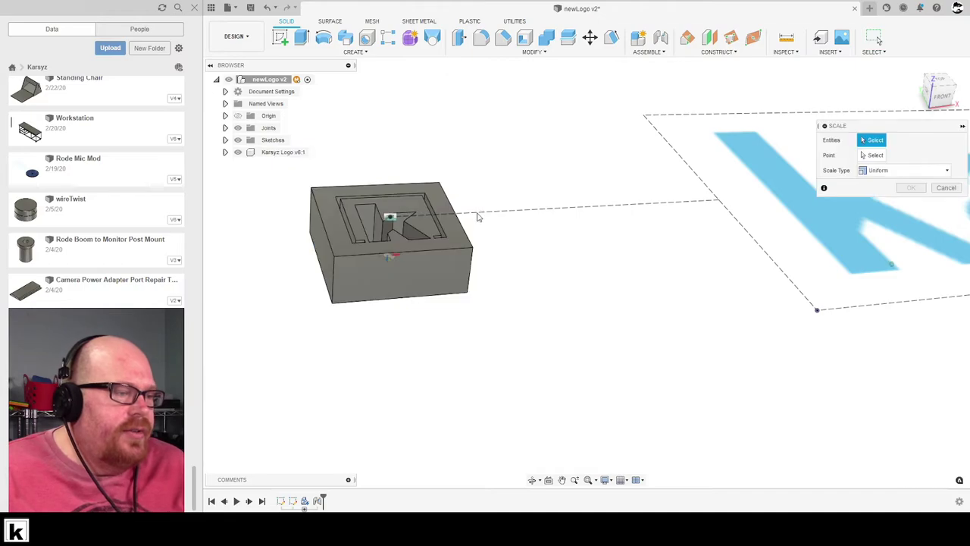
pyautogui.click(432, 279)
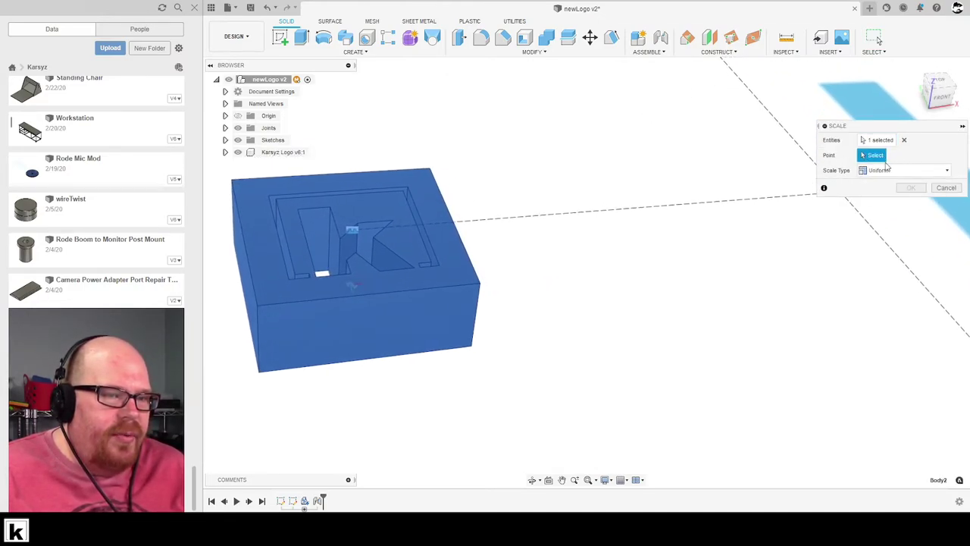
pyautogui.scroll(10, 364, 242)
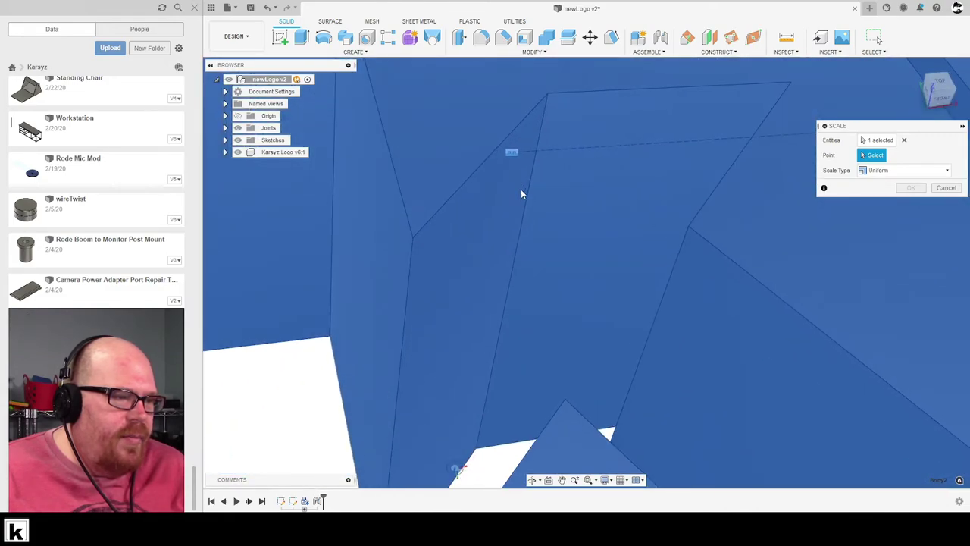
pyautogui.click(512, 154)
pyautogui.scroll(-8, 569, 207)
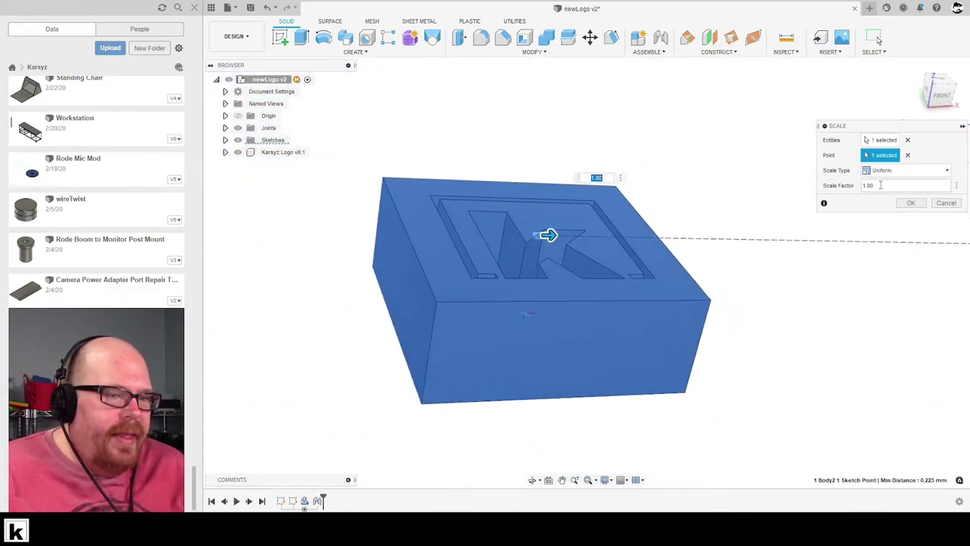
# - Enlarge the logo block to a scale factor of about 5.674 so its side reaches the text frame
pyautogui.scroll(-2, 610, 235)
pyautogui.moveTo(505, 254); pyautogui.dragTo(654, 271)
pyautogui.scroll(-6, 641, 268)
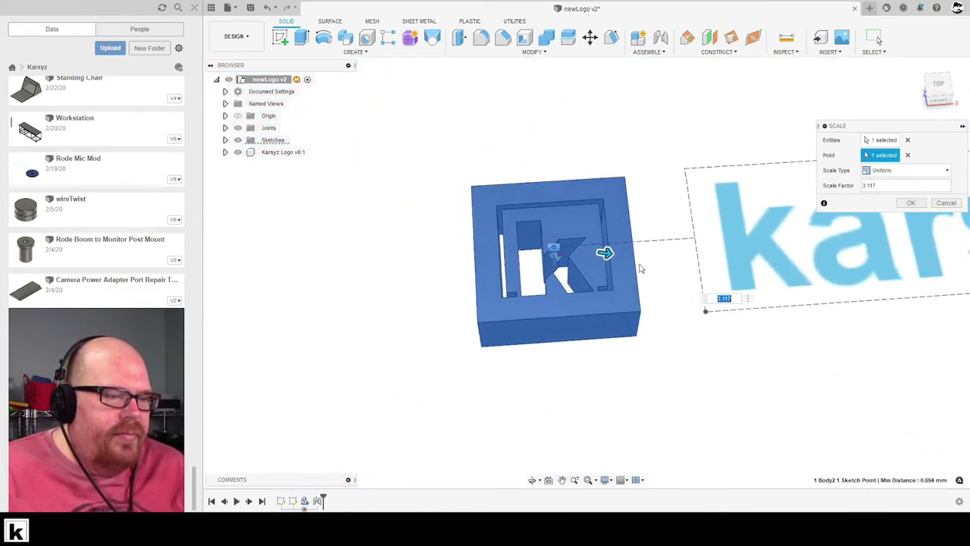
pyautogui.keyDown('shift'); pyautogui.moveTo(642, 268); pyautogui.dragTo(568, 219, button='middle'); pyautogui.keyUp('shift')
pyautogui.moveTo(585, 212)
pyautogui.mouseDown()
pyautogui.moveTo(625, 226)
pyautogui.moveTo(585, 221)
pyautogui.moveTo(591, 229)
pyautogui.mouseUp()
pyautogui.scroll(-4, 614, 238)
pyautogui.scroll(2, 603, 247)
pyautogui.scroll(2, 604, 264)
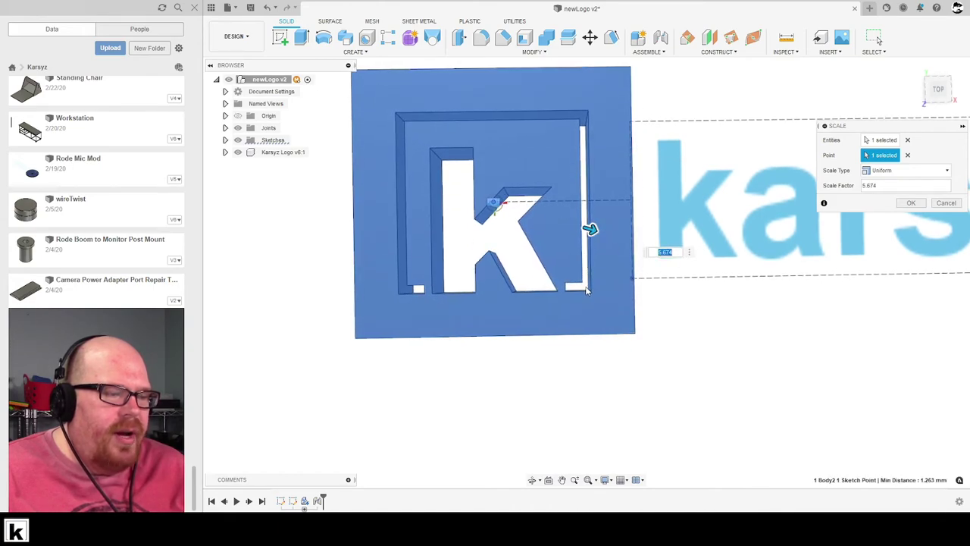
pyautogui.scroll(-3, 584, 258)
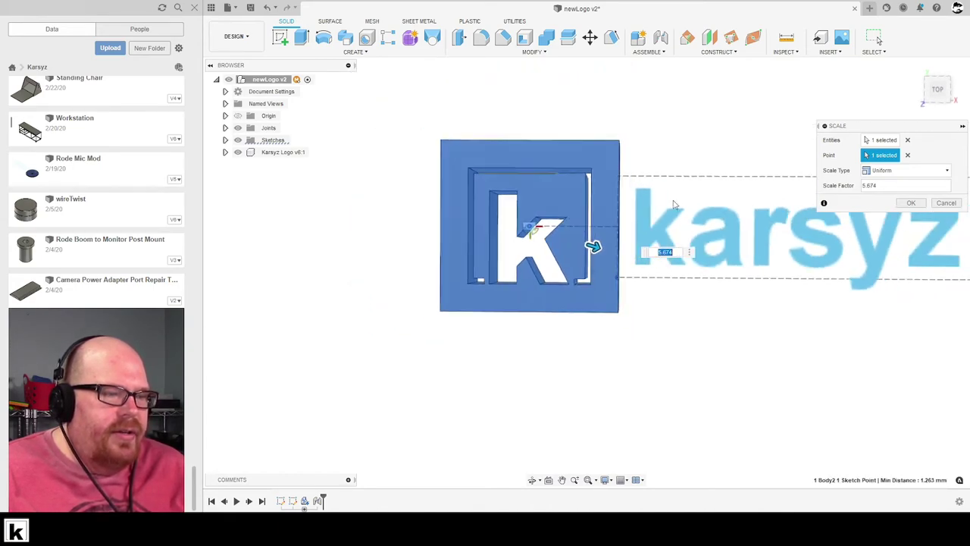
# - Set the logo block's uniform scale factor to 5.5 and apply the scaling
pyautogui.moveTo(544, 235)
pyautogui.mouseDown()
pyautogui.moveTo(523, 224)
pyautogui.moveTo(535, 227)
pyautogui.mouseUp()
pyautogui.moveTo(878, 185); pyautogui.dragTo(865, 184)
pyautogui.doubleClick(864, 185)
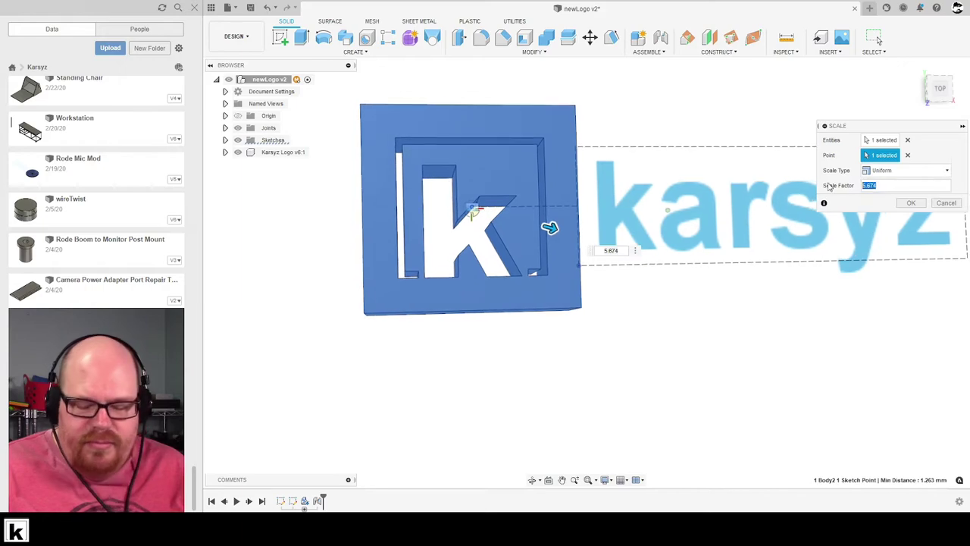
pyautogui.write('5.5')
pyautogui.press('Return')
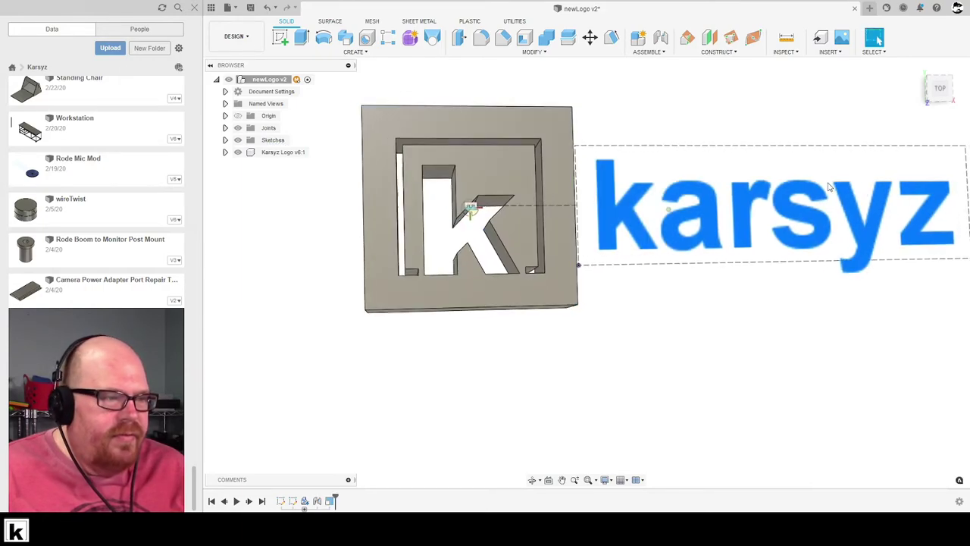
# - Create an offset construction plane on the top face of the scaled logo block
pyautogui.moveTo(756, 267)
pyautogui.keyDown('shift'); pyautogui.mouseDown(button='middle')
pyautogui.moveTo(739, 253)
pyautogui.moveTo(648, 347)
pyautogui.moveTo(602, 341)
pyautogui.moveTo(620, 326)
pyautogui.moveTo(535, 250)
pyautogui.moveTo(536, 271)
pyautogui.moveTo(454, 241)
pyautogui.mouseUp(button='middle'); pyautogui.keyUp('shift')
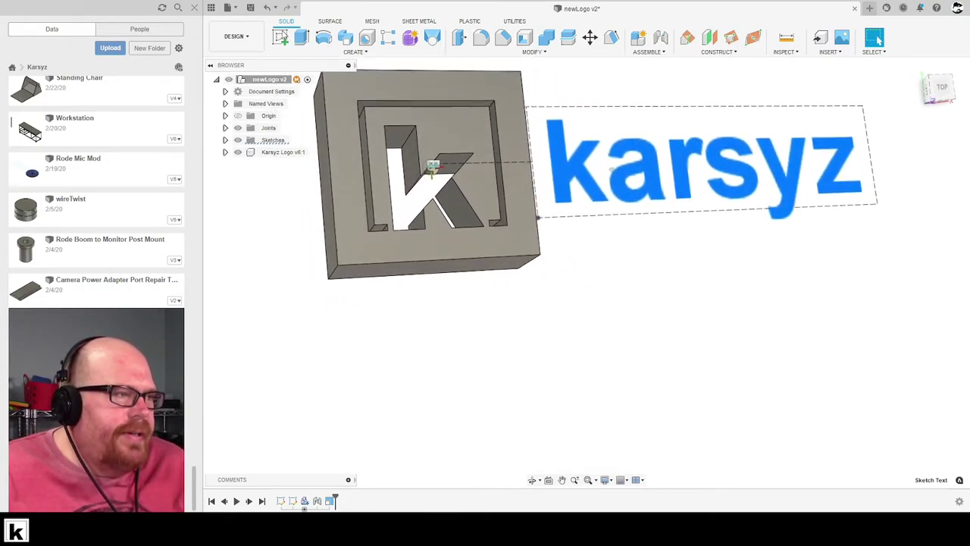
pyautogui.keyDown('shift'); pyautogui.moveTo(356, 121); pyautogui.dragTo(664, 107, button='middle'); pyautogui.keyUp('shift')
pyautogui.click(711, 41)
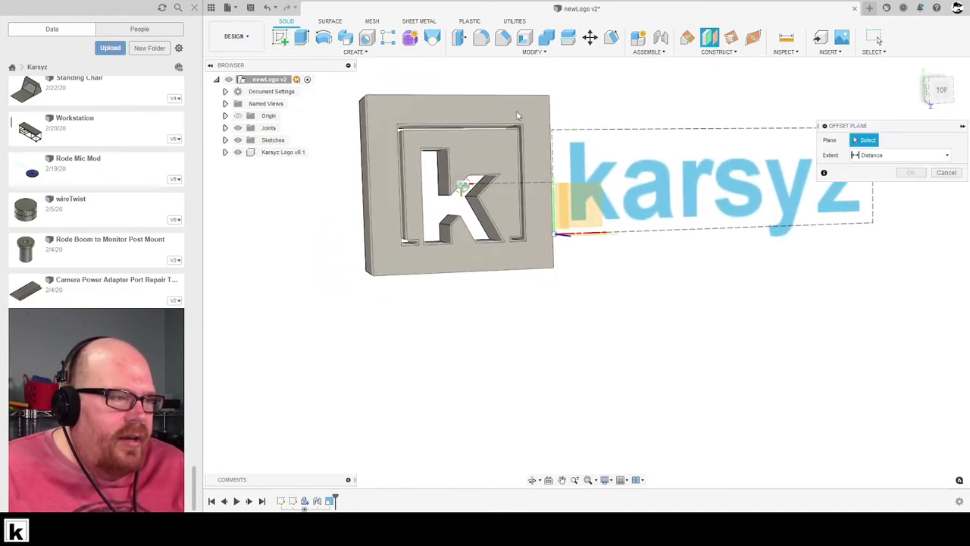
pyautogui.click(517, 112)
pyautogui.press('Return')
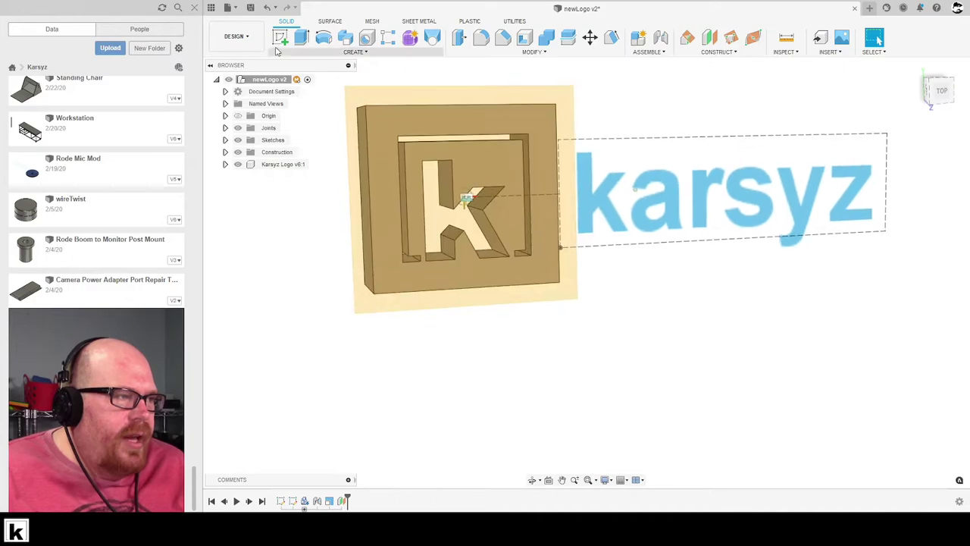
# - Start a sketch on the new plane and project the outlines of the logo block's top face into it
pyautogui.click(280, 38)
pyautogui.click(478, 166)
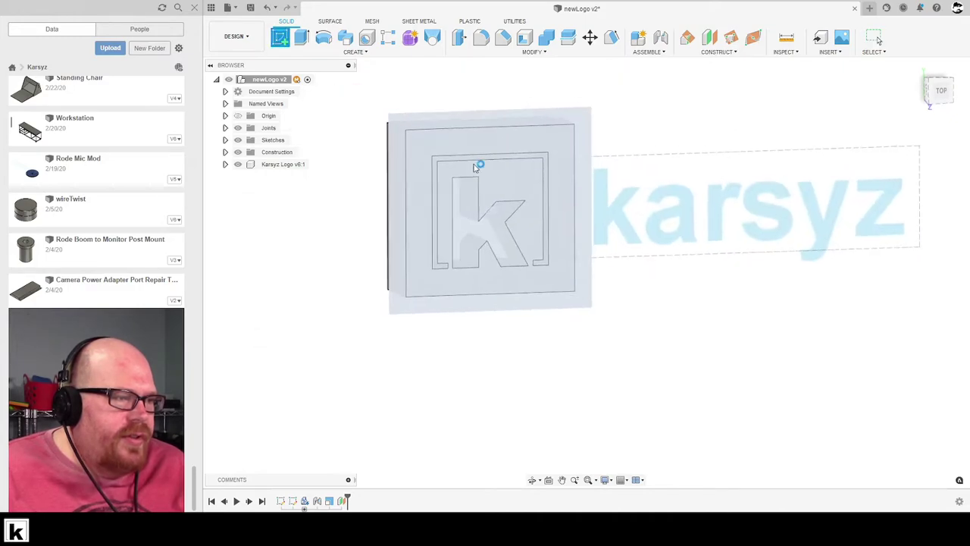
pyautogui.press('p')
pyautogui.click(555, 210)
pyautogui.press('Return')
pyautogui.scroll(-1, 796, 319)
pyautogui.moveTo(788, 311); pyautogui.dragTo(669, 230, button='middle')
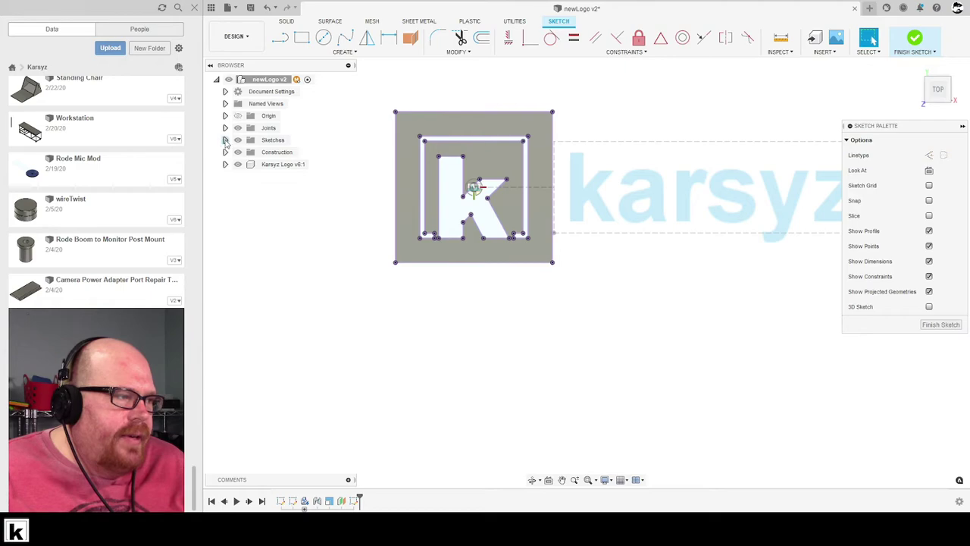
# - Hide Sketch1, Sketch2 and the logo component, then delete the outer square from the projected logo outline and finish the sketch
pyautogui.click(225, 141)
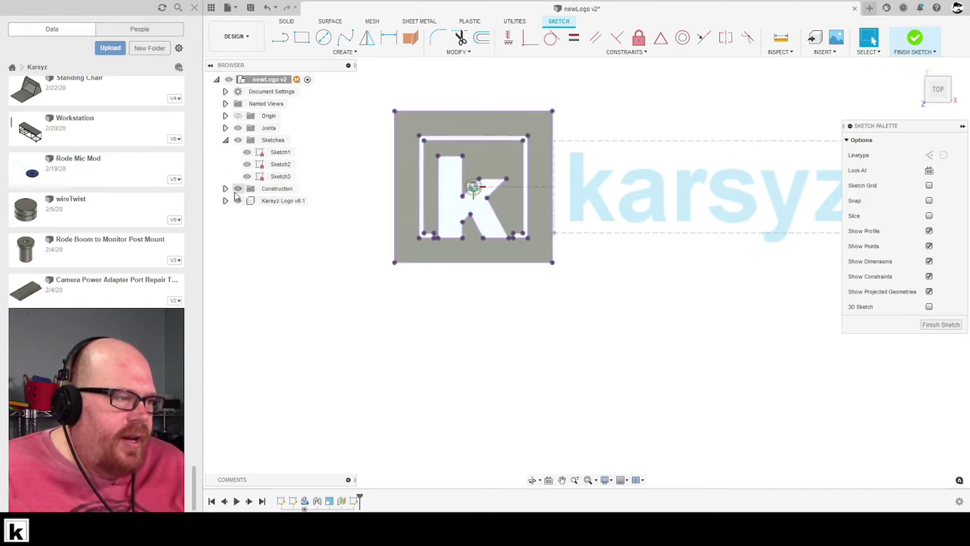
pyautogui.click(246, 164)
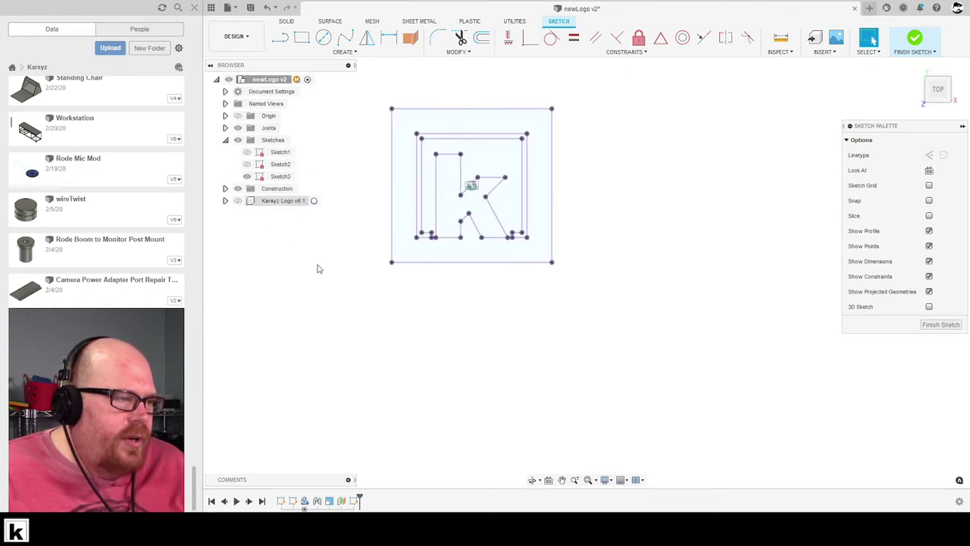
pyautogui.doubleClick(392, 221)
pyautogui.press('Delete')
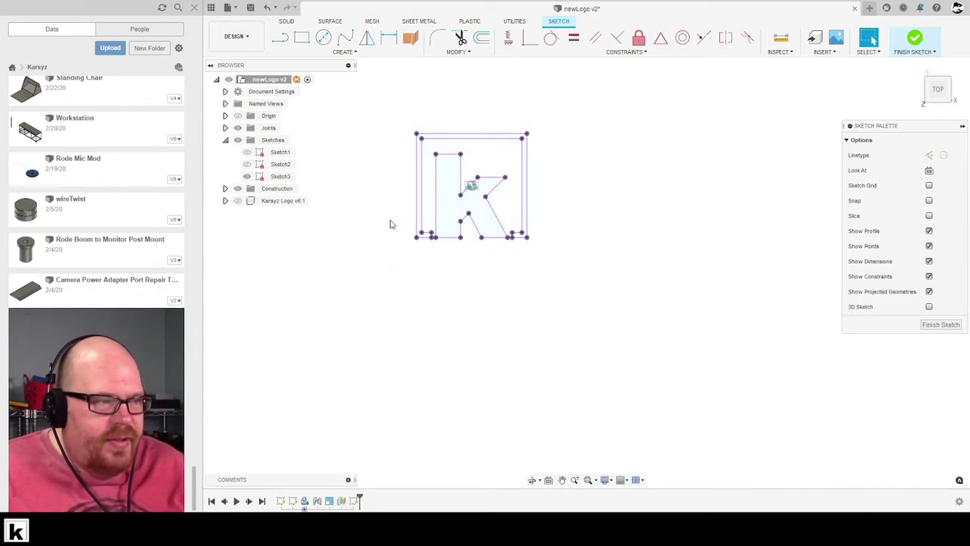
pyautogui.click(940, 324)
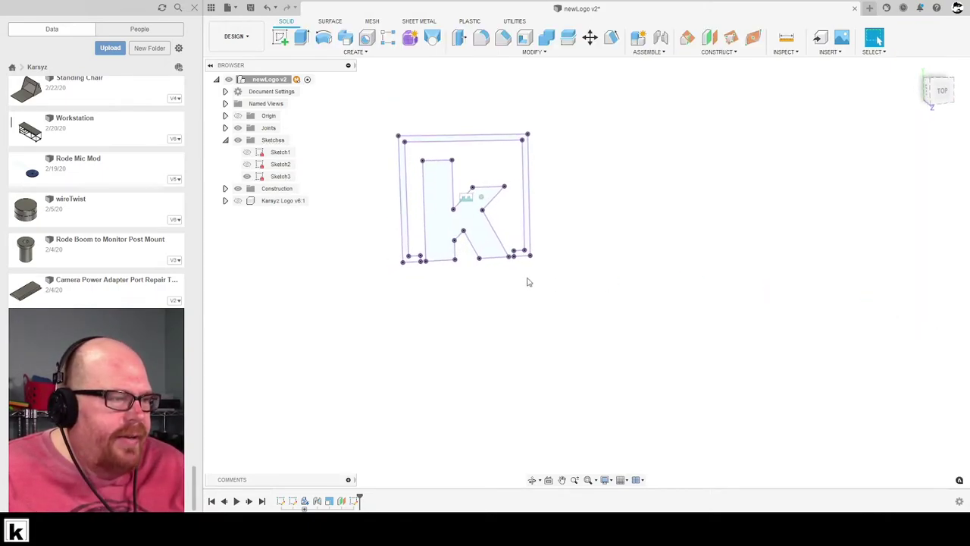
# - Show Sketch2 and extrude the logo's k, its frame and the "karsyz" text together in the negative direction as new bodies
pyautogui.click(247, 164)
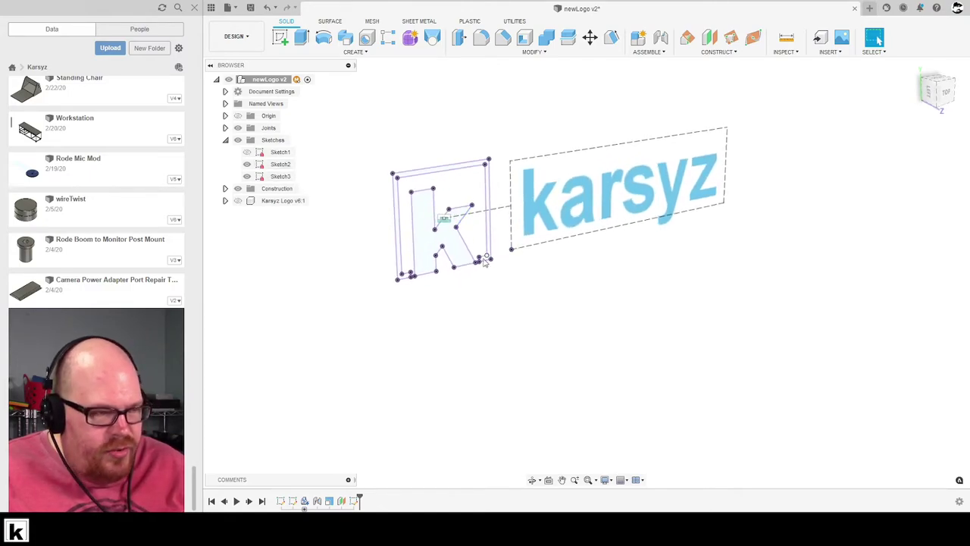
pyautogui.press('e')
pyautogui.click(430, 249)
pyautogui.scroll(3, 396, 233)
pyautogui.click(402, 236)
pyautogui.scroll(-1, 408, 258)
pyautogui.click(612, 214)
pyautogui.keyDown('shift'); pyautogui.moveTo(660, 255); pyautogui.dragTo(681, 241, button='middle'); pyautogui.keyUp('shift')
pyautogui.moveTo(729, 206); pyautogui.dragTo(706, 189)
pyautogui.keyDown('shift'); pyautogui.moveTo(732, 285); pyautogui.dragTo(675, 254, button='middle'); pyautogui.keyUp('shift')
pyautogui.click(907, 216)
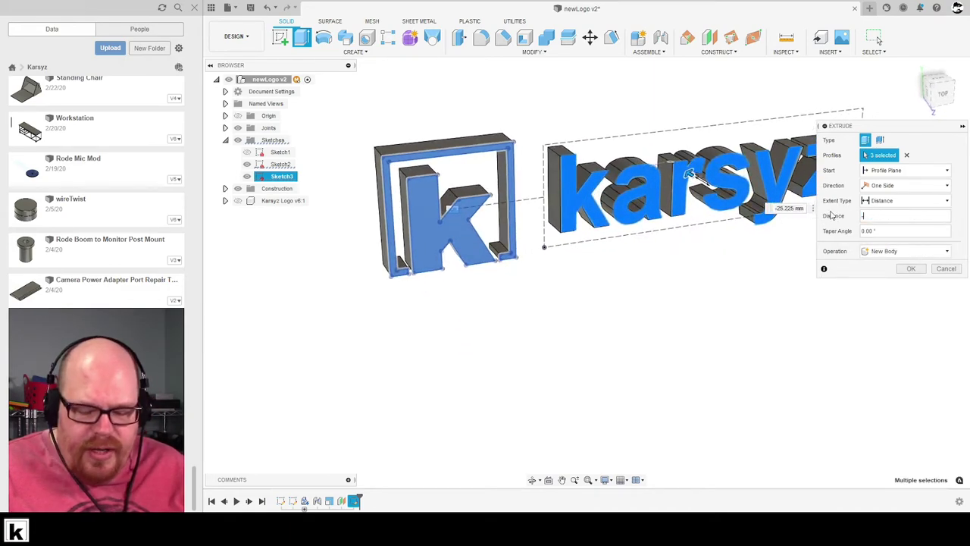
pyautogui.press('Return')
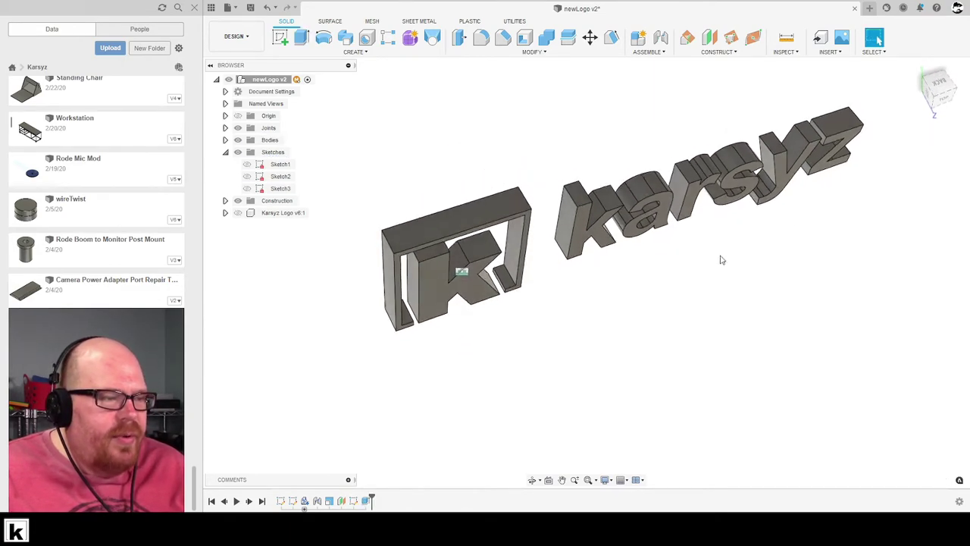
# - Hide the joints and create an offset plane at 0.00 mm on the rear face of the text's letter k
pyautogui.keyDown('shift'); pyautogui.moveTo(241, 141); pyautogui.dragTo(702, 45, button='middle'); pyautogui.keyUp('shift')
pyautogui.click(706, 41)
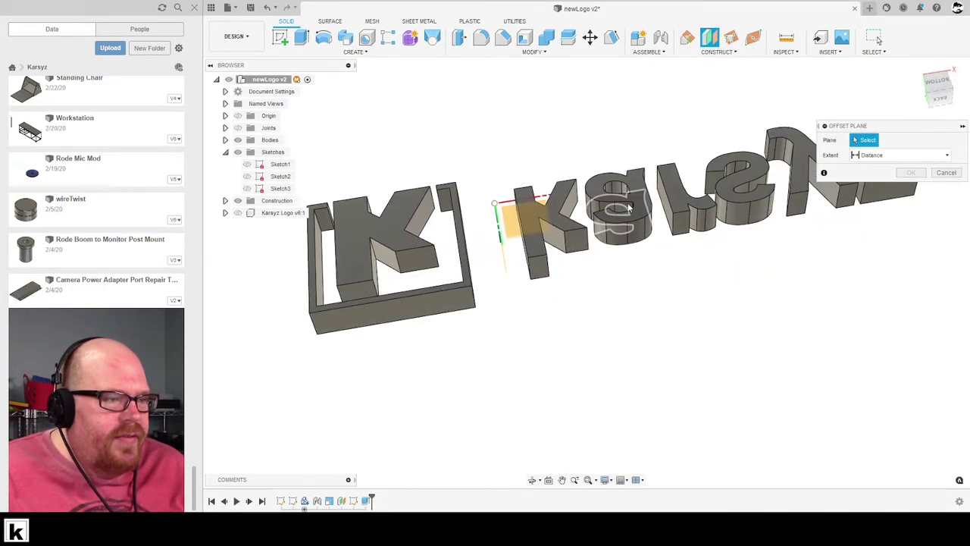
pyautogui.click(530, 220)
pyautogui.keyDown('shift'); pyautogui.moveTo(531, 220); pyautogui.dragTo(576, 209, button='middle'); pyautogui.keyUp('shift')
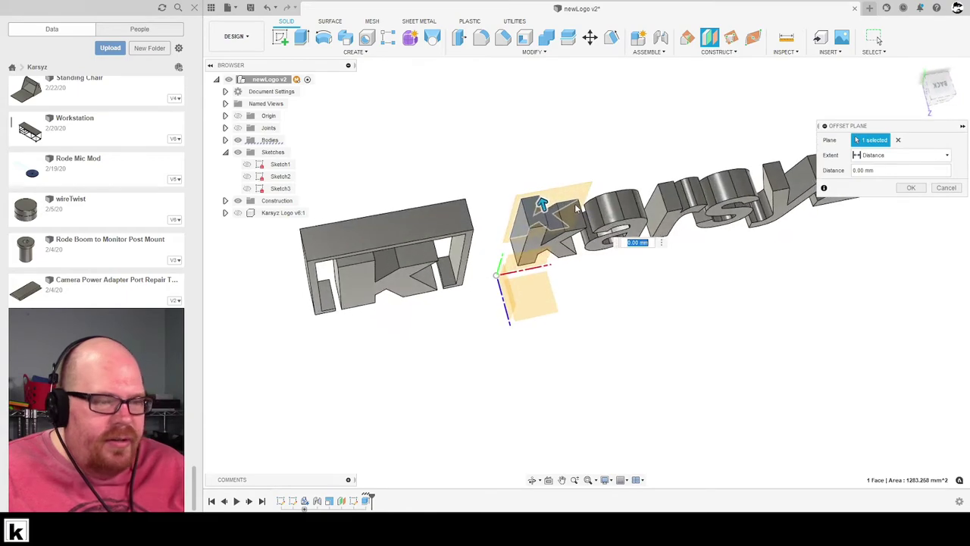
pyautogui.press('Return')
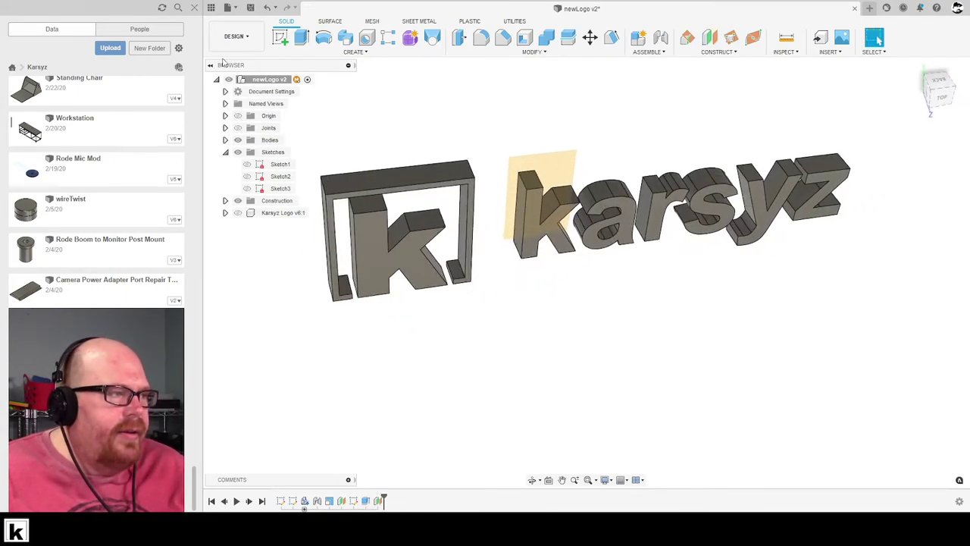
# - Sketch a rectangle about 473 mm by 186 mm on the rear plane, surrounding the framed k and the text
pyautogui.click(555, 168)
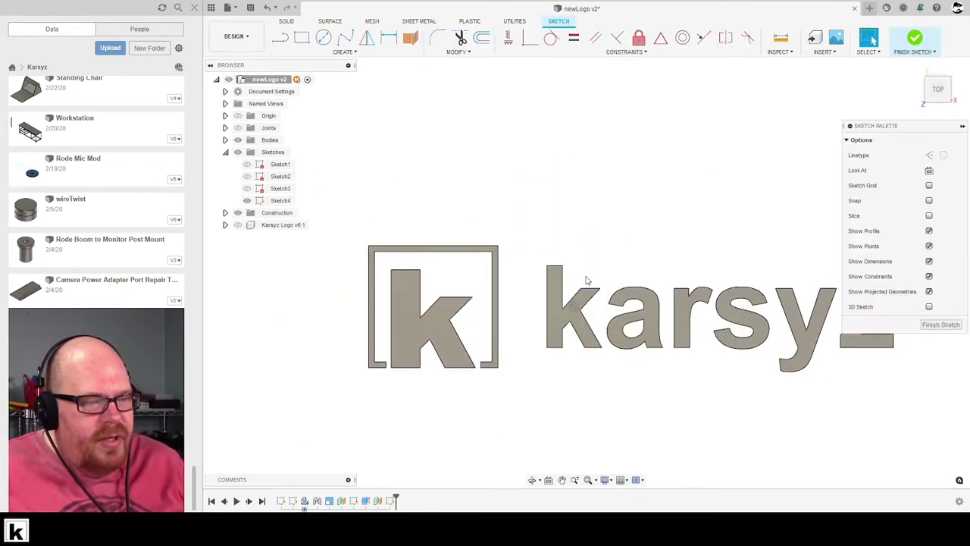
pyautogui.press('s')
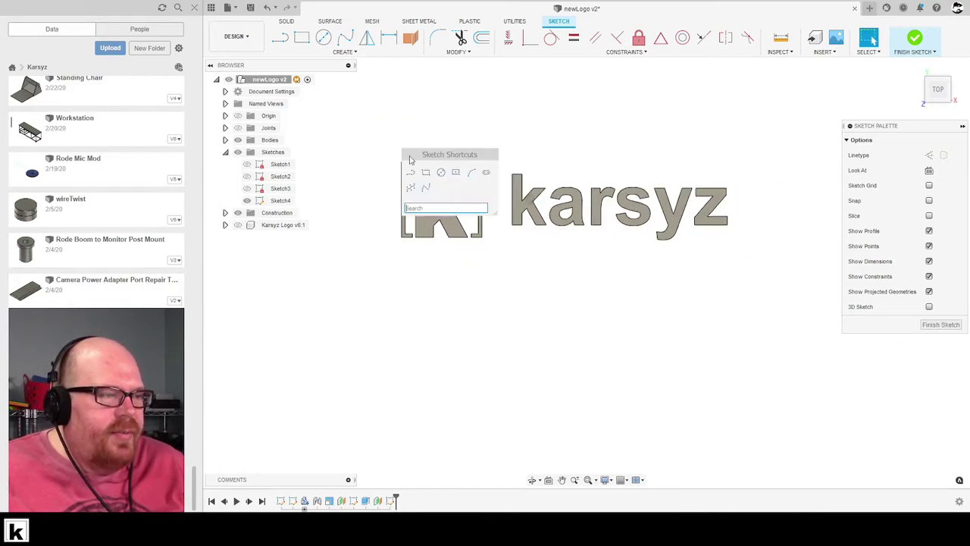
pyautogui.click(425, 172)
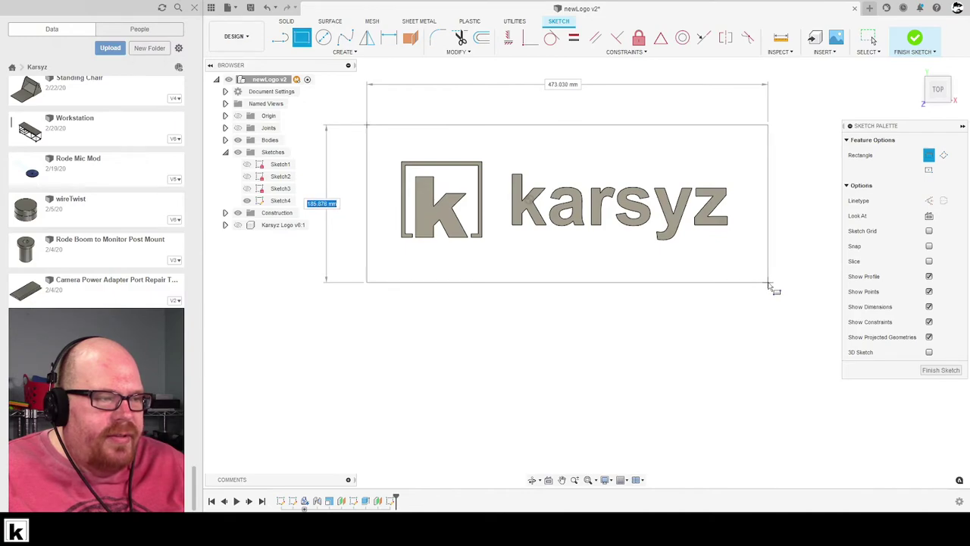
# - Extrude the surrounding rectangle away from the letters to form a thin backing plate
pyautogui.press('e')
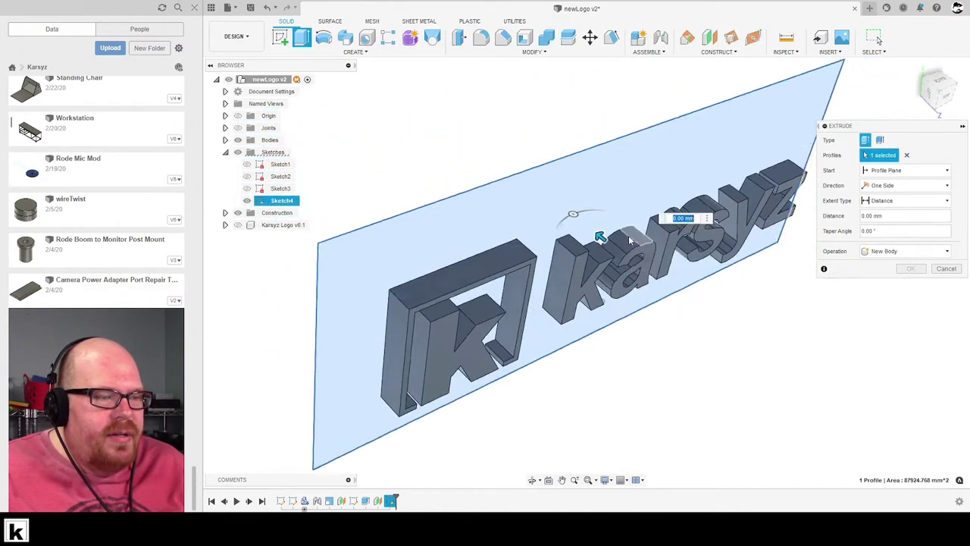
pyautogui.moveTo(597, 242); pyautogui.dragTo(583, 235)
pyautogui.press('Return')
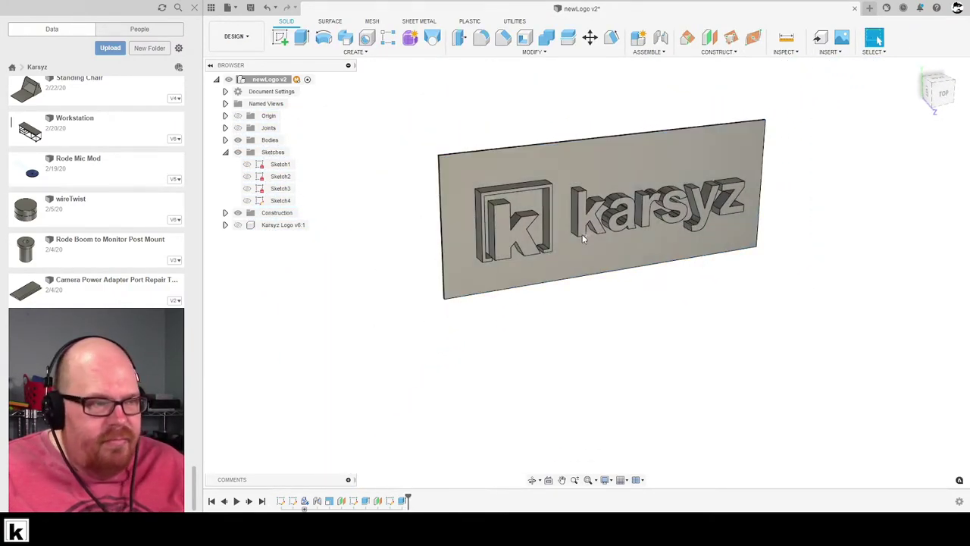
# - Apply the 3D Maple - Stained dark semigloss appearance to the backing plate
pyautogui.keyDown('shift'); pyautogui.moveTo(714, 311); pyautogui.dragTo(713, 338, button='middle'); pyautogui.keyUp('shift')
pyautogui.press('s')
pyautogui.click(722, 375)
pyautogui.press('a')
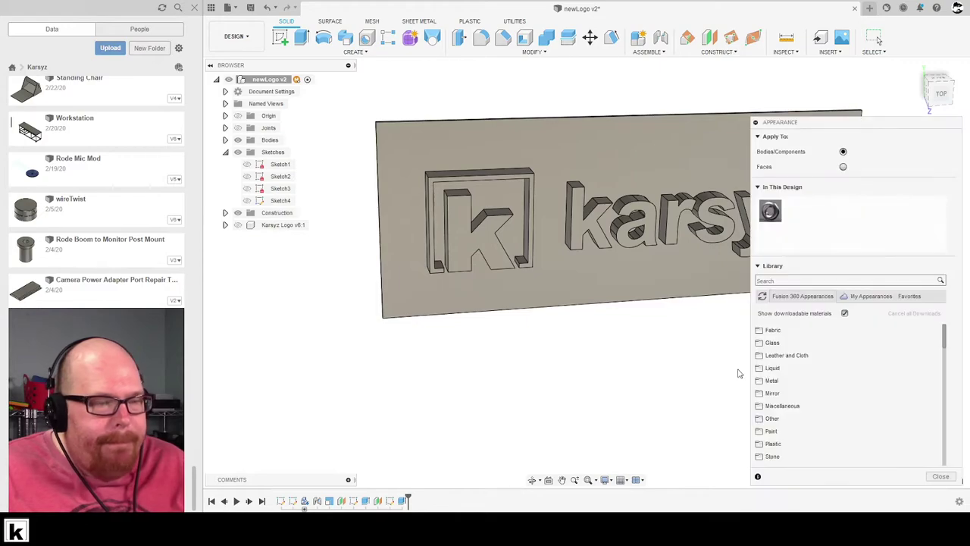
pyautogui.scroll(-5, 817, 355)
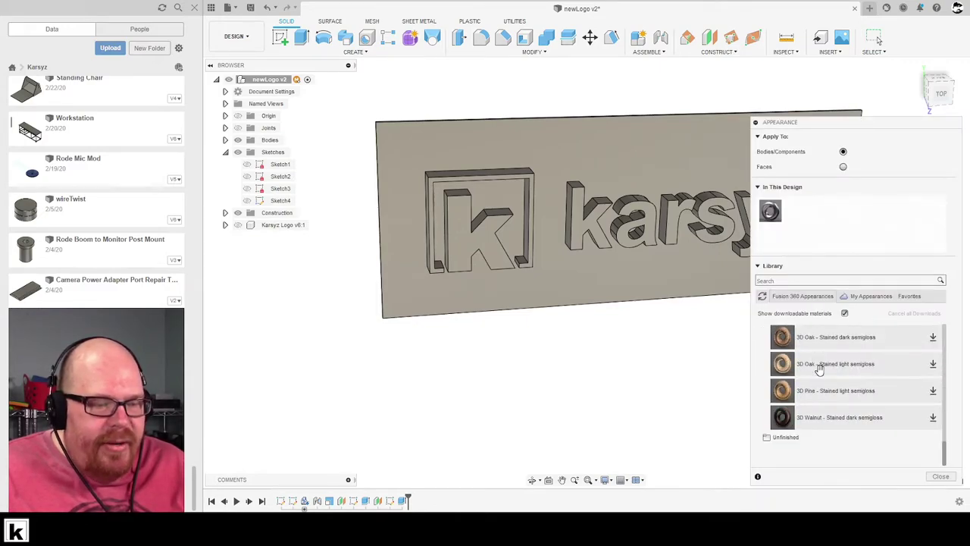
pyautogui.scroll(2, 899, 417)
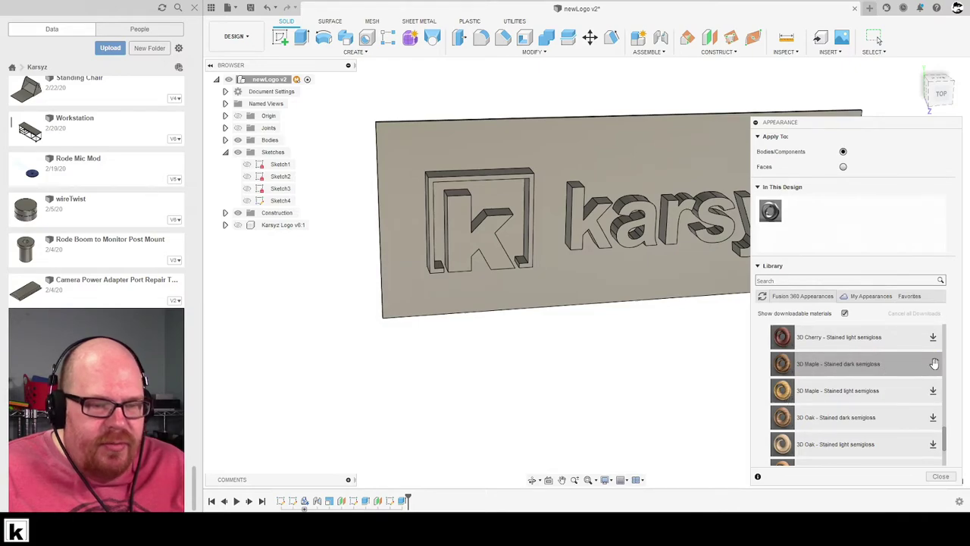
pyautogui.moveTo(688, 332); pyautogui.dragTo(612, 367)
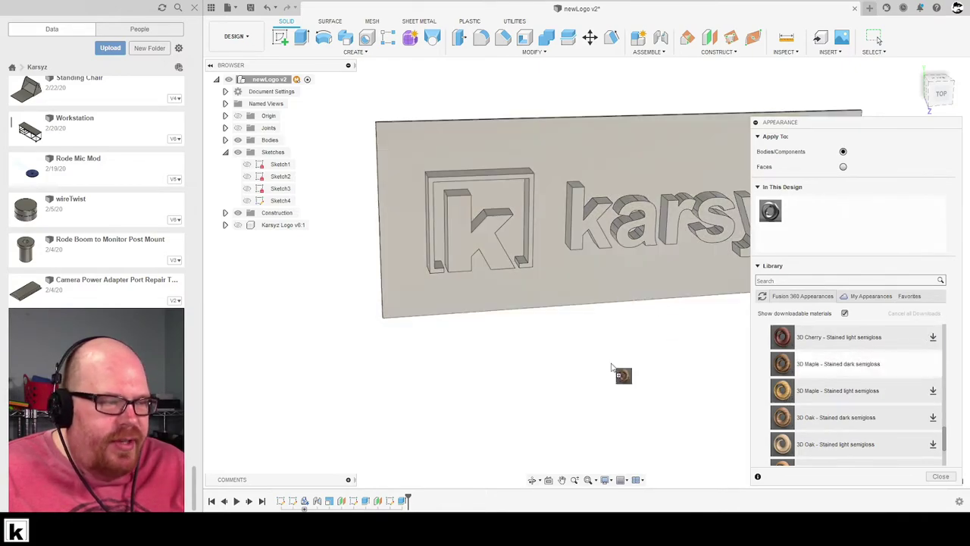
pyautogui.moveTo(645, 430); pyautogui.dragTo(642, 424)
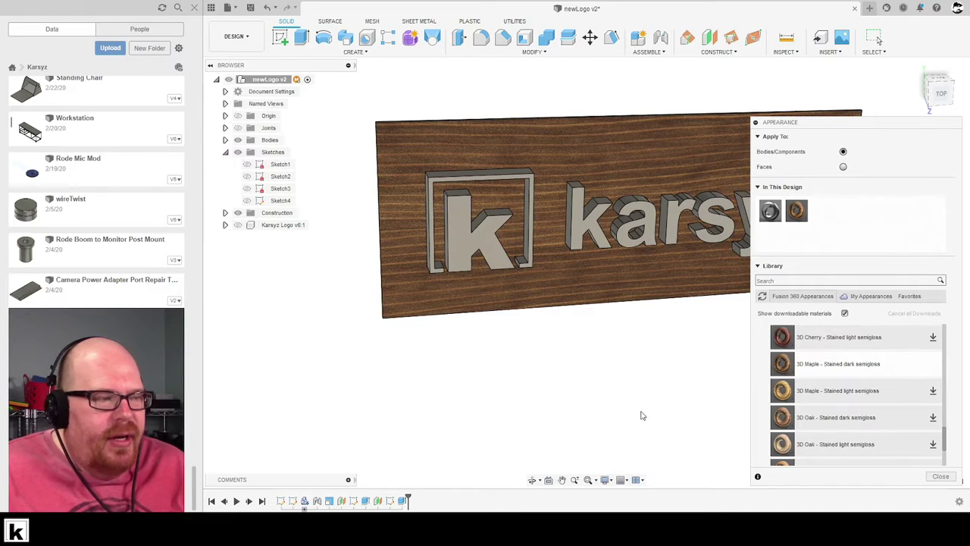
pyautogui.keyDown('shift'); pyautogui.moveTo(609, 407); pyautogui.dragTo(744, 443, button='middle'); pyautogui.keyUp('shift')
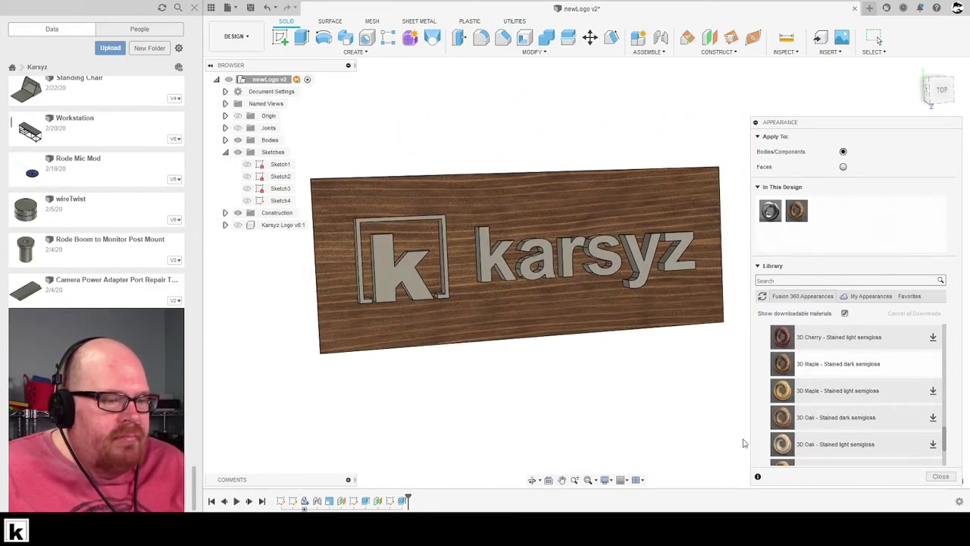
# - Unassign and delete the maple appearance, and apply 3D Mahogany - Stained dark semigloss to the backing plate
pyautogui.scroll(-2, 790, 442)
pyautogui.keyDown('shift'); pyautogui.moveTo(817, 383); pyautogui.dragTo(804, 227, button='middle'); pyautogui.keyUp('shift')
pyautogui.rightClick(803, 221)
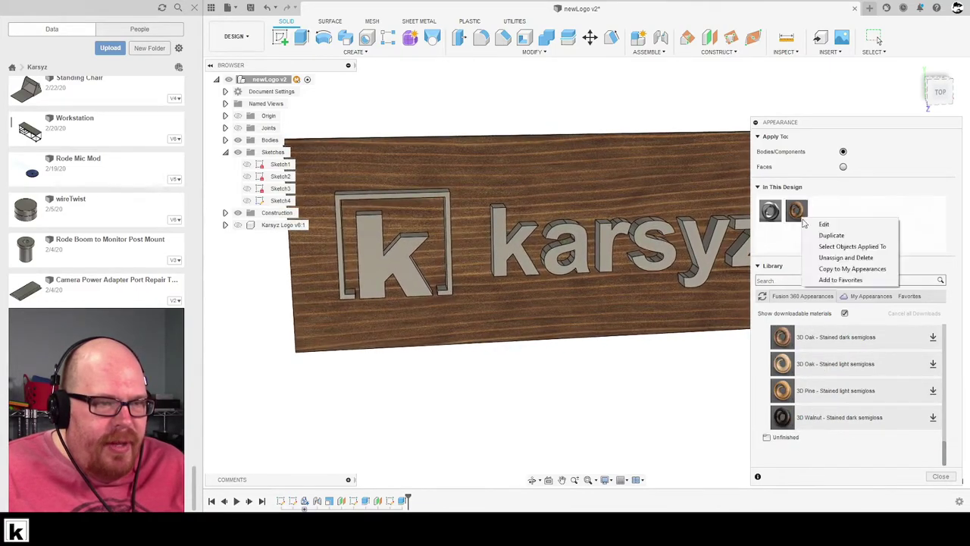
pyautogui.click(845, 257)
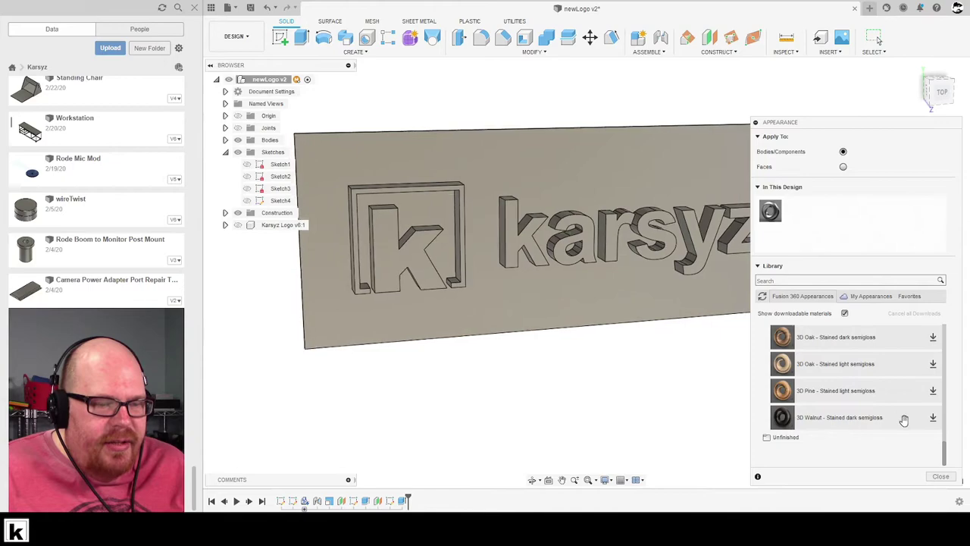
pyautogui.scroll(3, 879, 408)
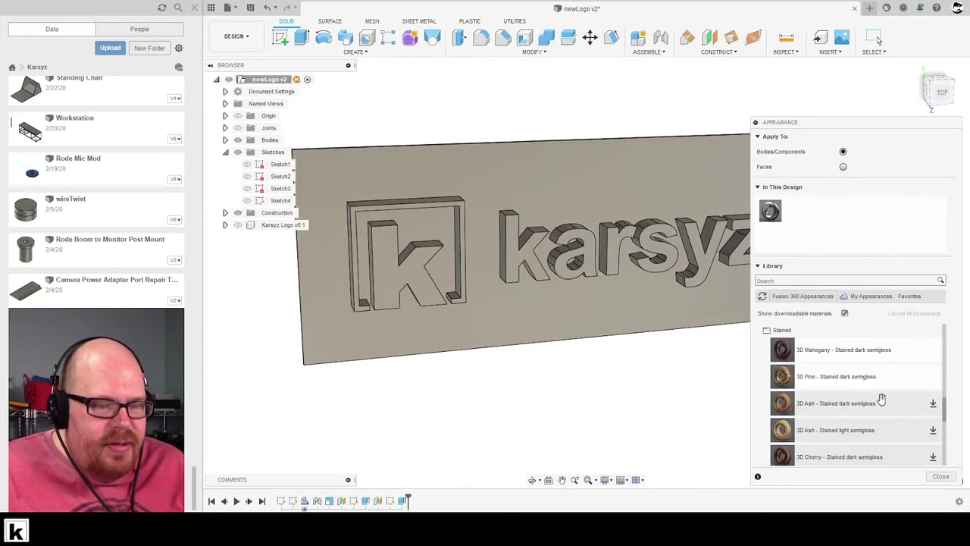
pyautogui.moveTo(916, 349); pyautogui.dragTo(633, 330)
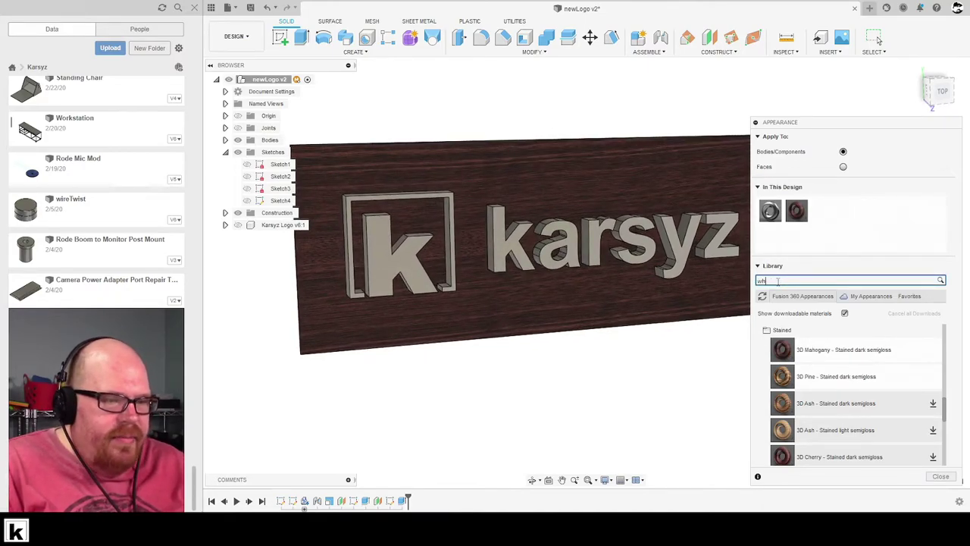
# - Search the appearance library for "white glossy" and apply Paint - Enamel Glossy (White) to the logo's k
pyautogui.press('Return')
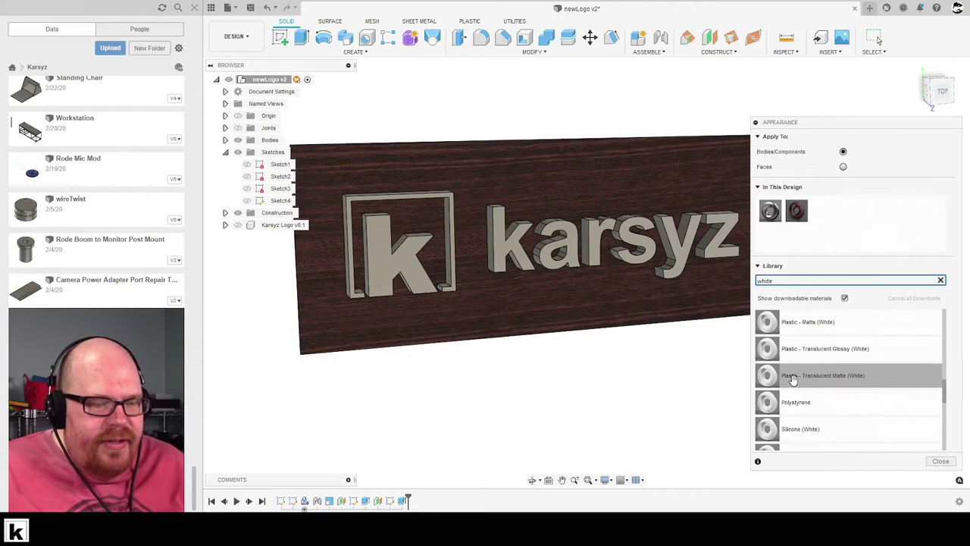
pyautogui.scroll(-1, 801, 372)
pyautogui.scroll(1, 801, 372)
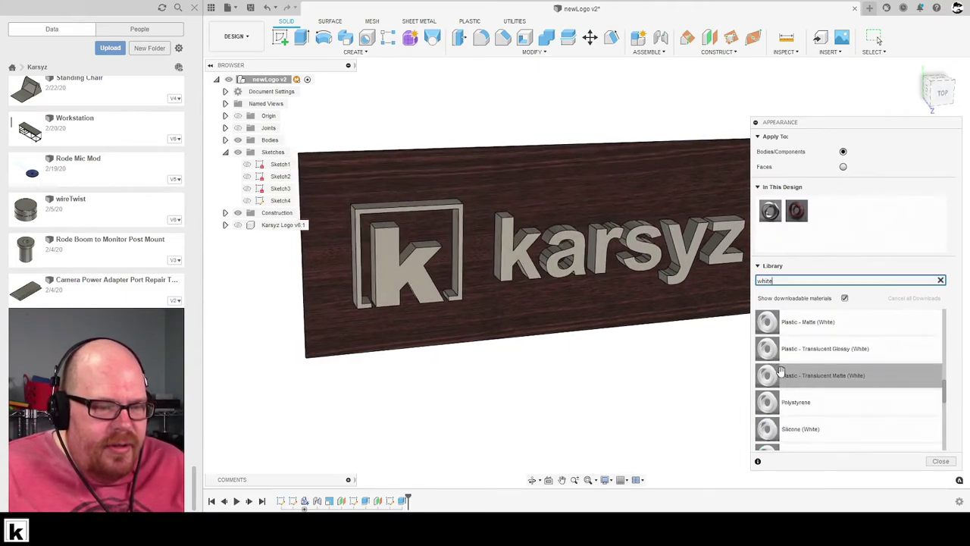
pyautogui.scroll(-1, 796, 393)
pyautogui.scroll(2, 794, 427)
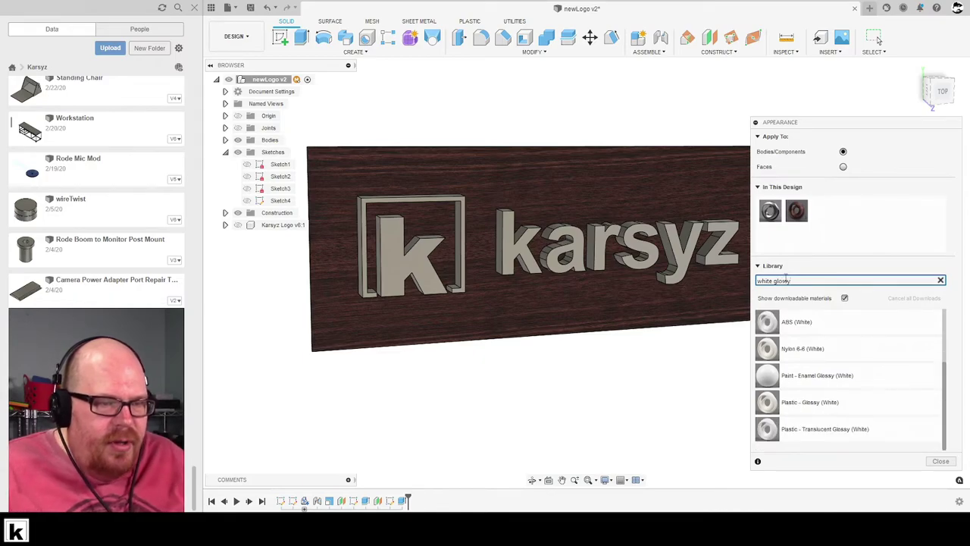
pyautogui.moveTo(834, 389); pyautogui.dragTo(455, 295)
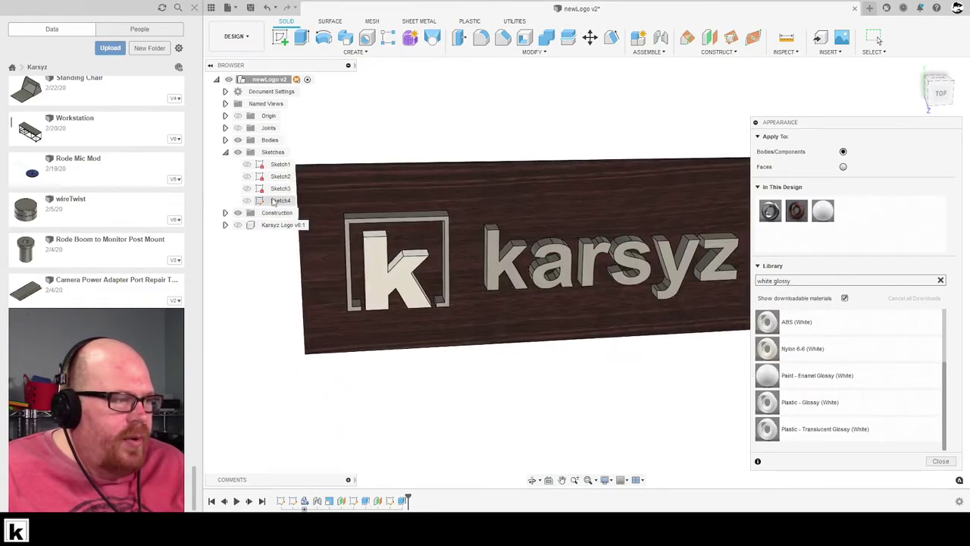
# - Hide the backing plate Body9 and apply the white enamel paint to the logo's frame and all the "karsyz" letters
pyautogui.click(225, 139)
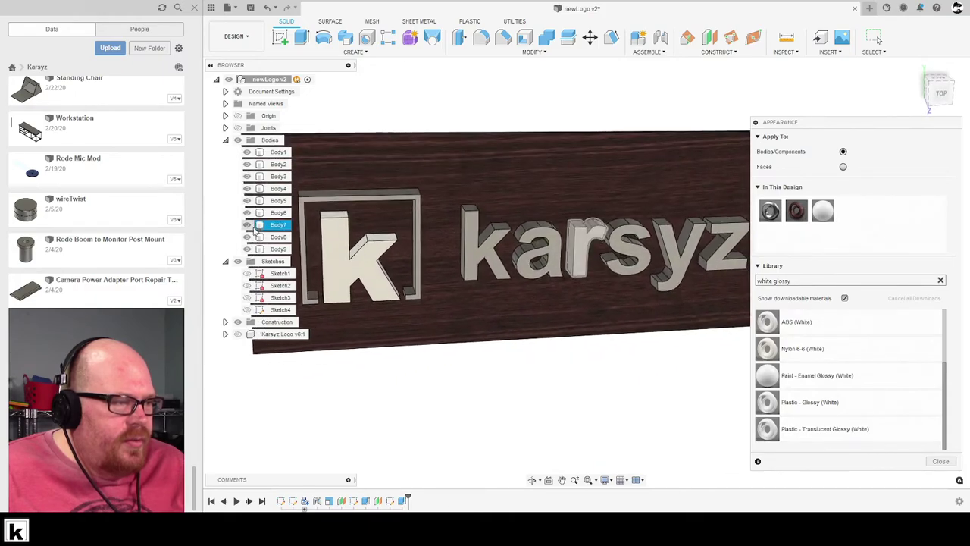
pyautogui.click(246, 249)
pyautogui.scroll(-2, 435, 324)
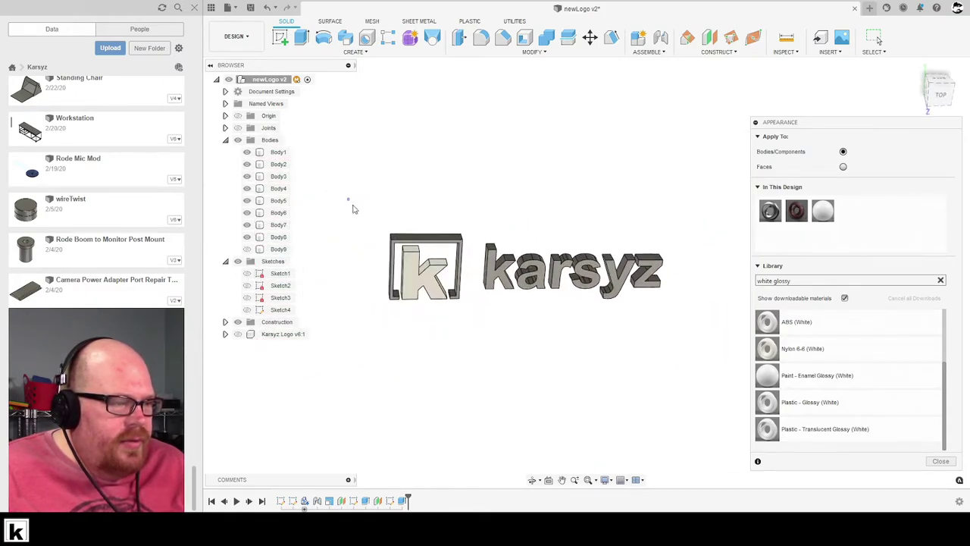
pyautogui.moveTo(347, 200); pyautogui.dragTo(713, 349)
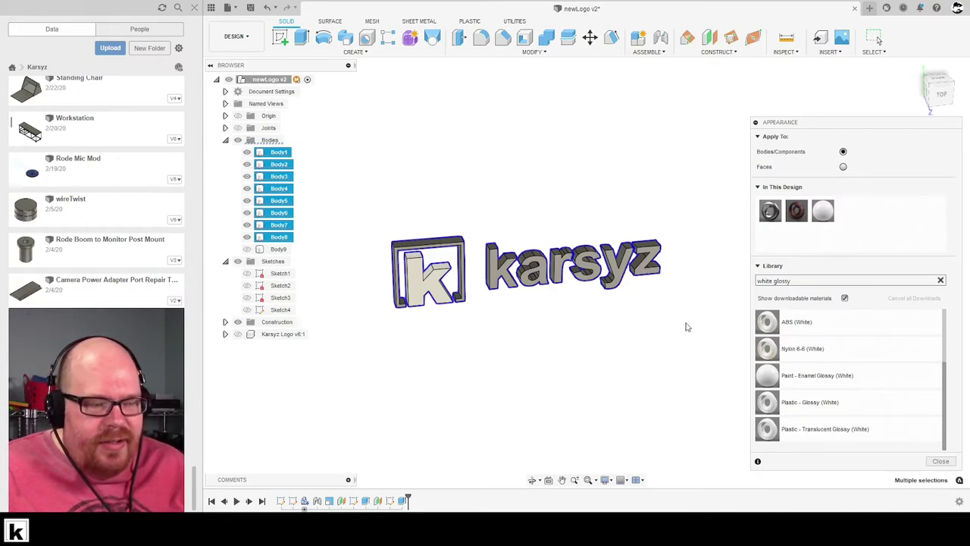
pyautogui.click(888, 53)
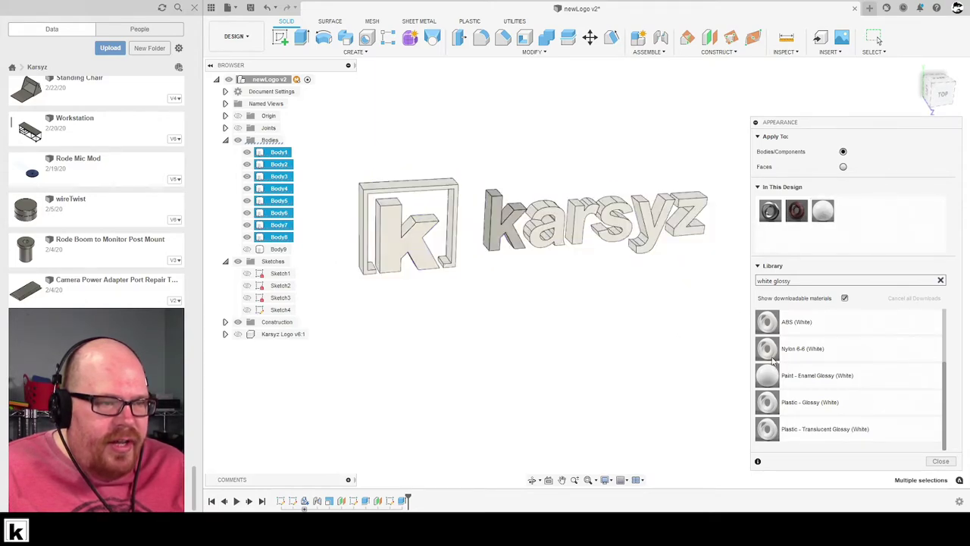
pyautogui.click(545, 392)
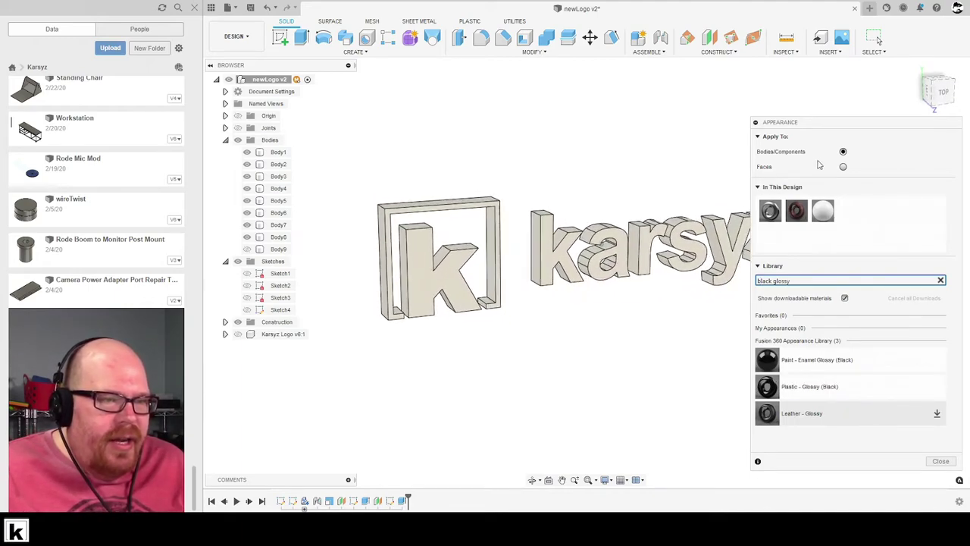
# - Using the "black glossy" search, apply Paint - Enamel Glossy (Black) to only the front faces of the logo's k and the text's k and a
pyautogui.click(844, 168)
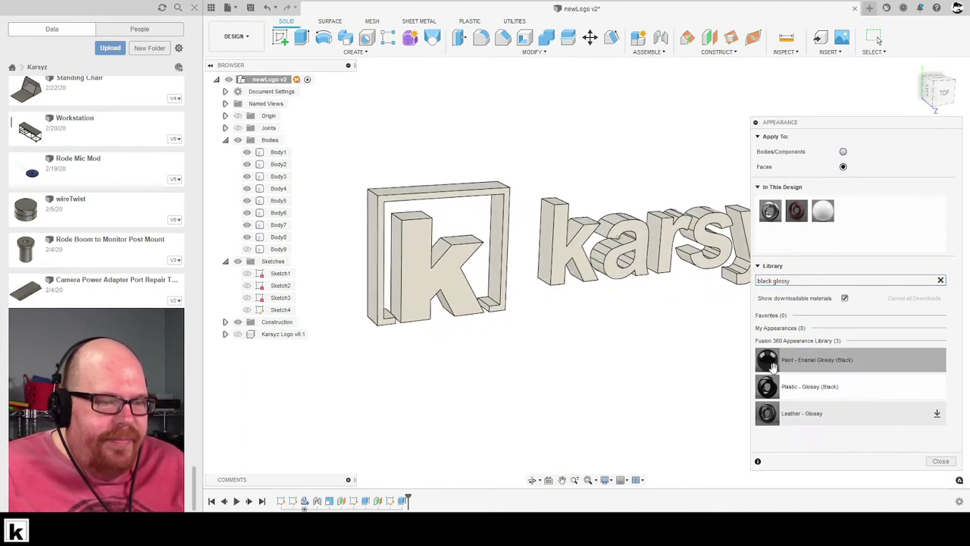
pyautogui.moveTo(451, 306); pyautogui.dragTo(448, 302)
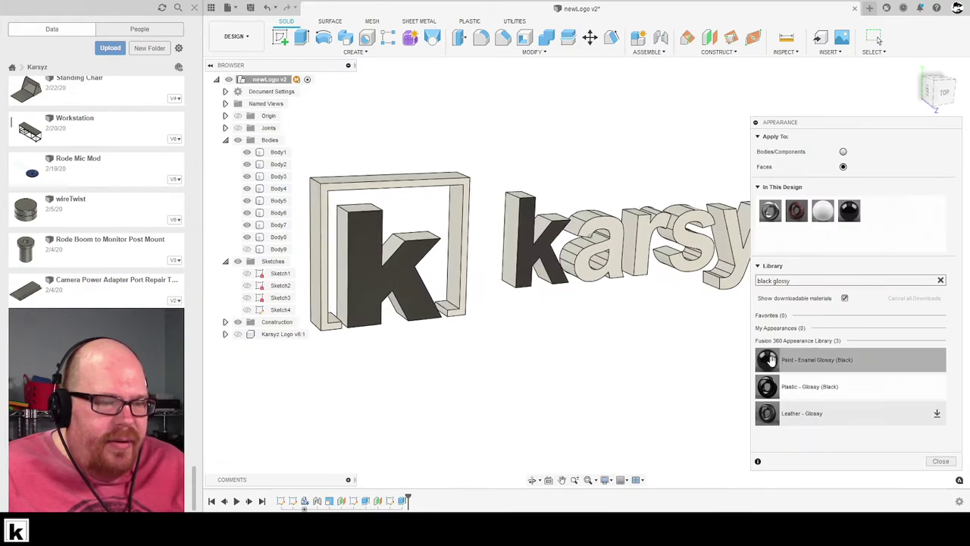
pyautogui.moveTo(769, 361); pyautogui.dragTo(625, 270)
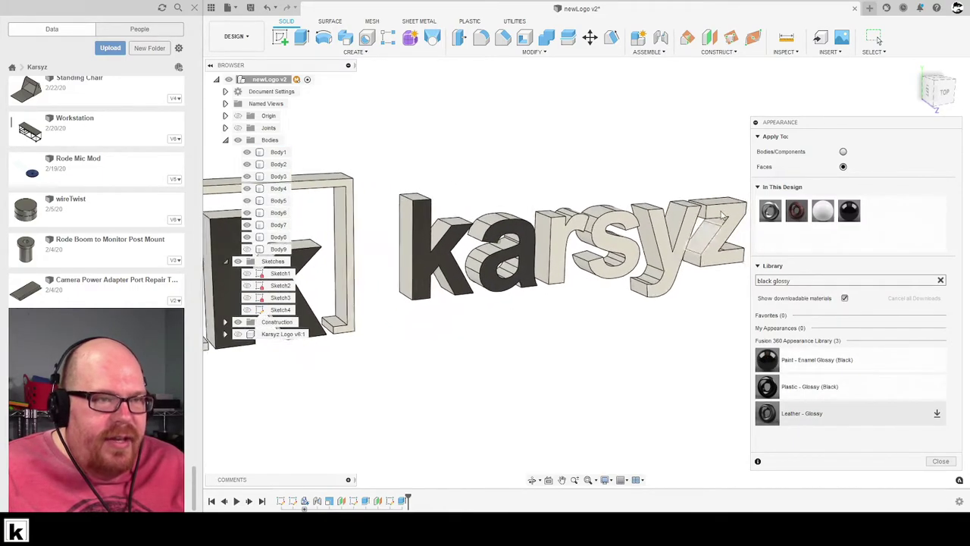
# - Limit selection to body faces and apply the black enamel paint to the front faces of the text's r, s, y and z
pyautogui.click(872, 51)
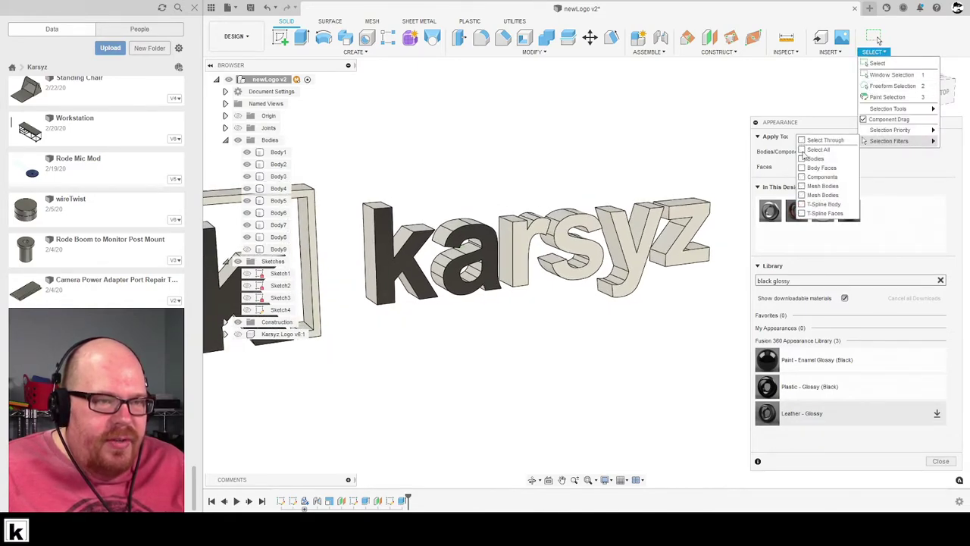
pyautogui.scroll(1, 697, 253)
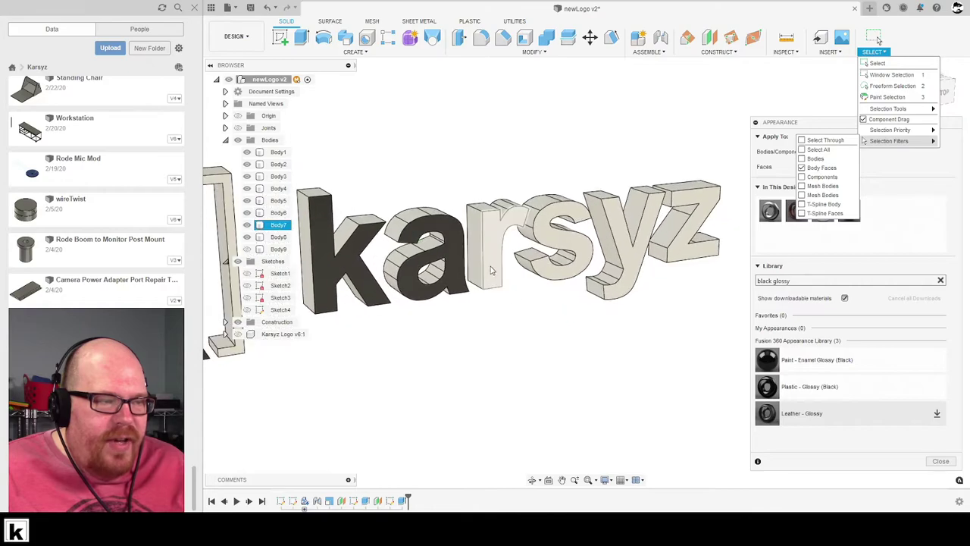
pyautogui.click(491, 270)
pyautogui.click(575, 270)
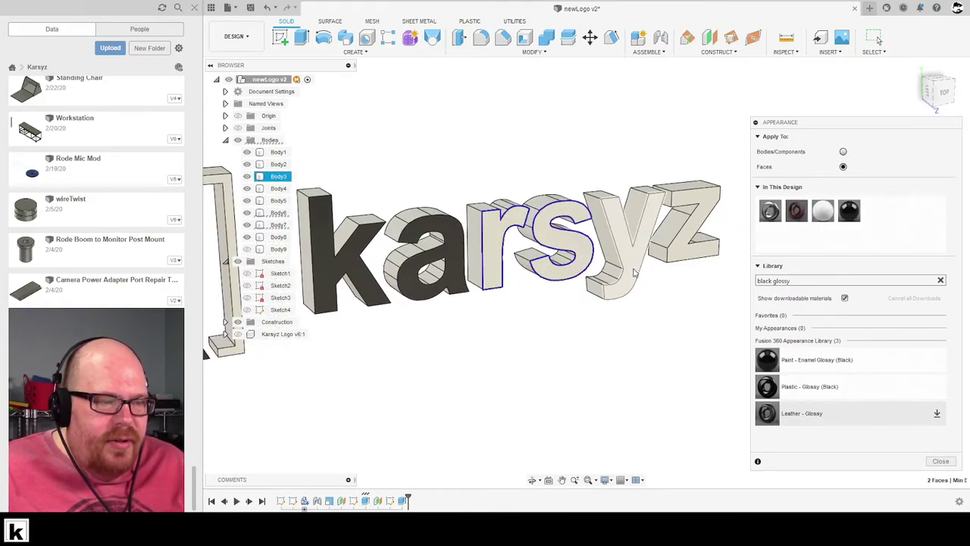
pyautogui.moveTo(850, 211); pyautogui.dragTo(689, 250)
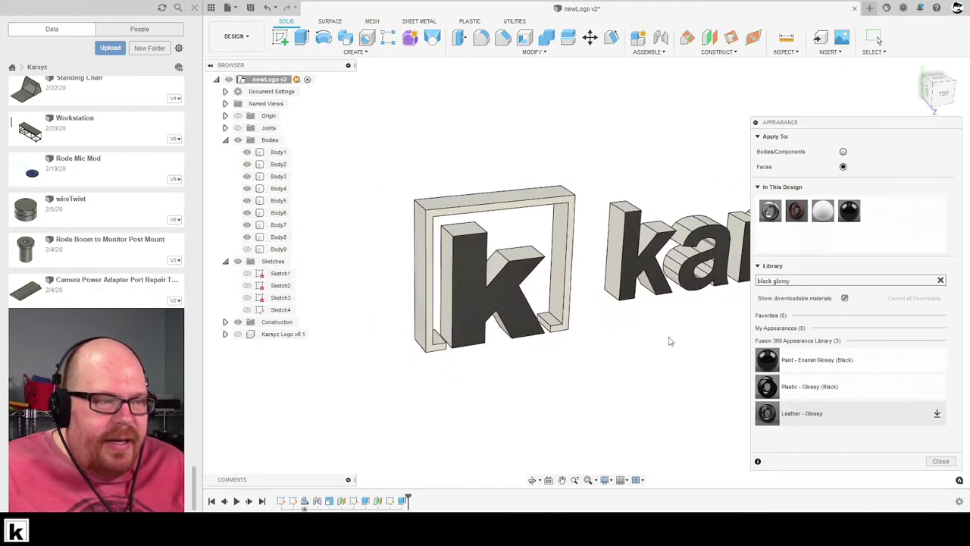
# - Apply the black enamel paint to the frame's front face, finish editing appearances and show the backing plate Body9 again
pyautogui.moveTo(586, 198); pyautogui.dragTo(574, 197)
pyautogui.click(941, 461)
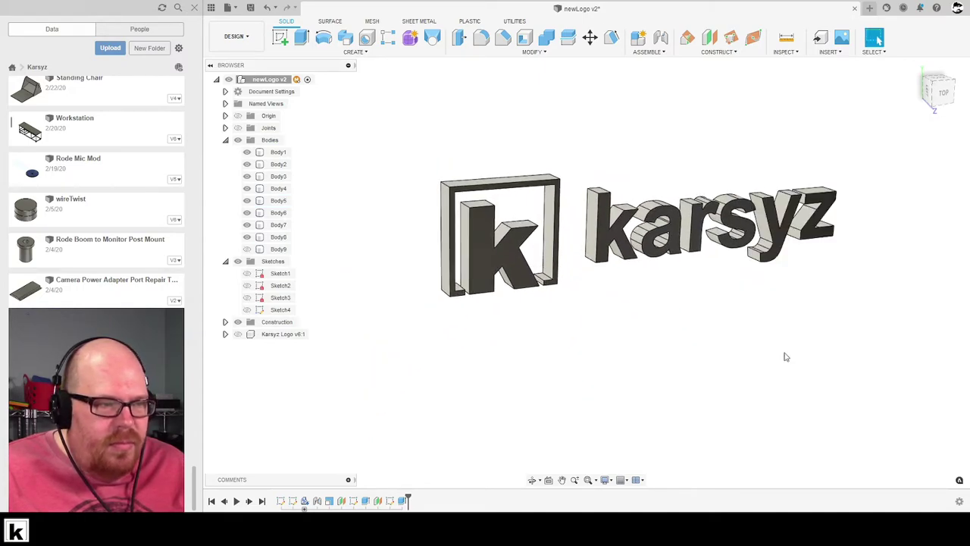
pyautogui.click(247, 250)
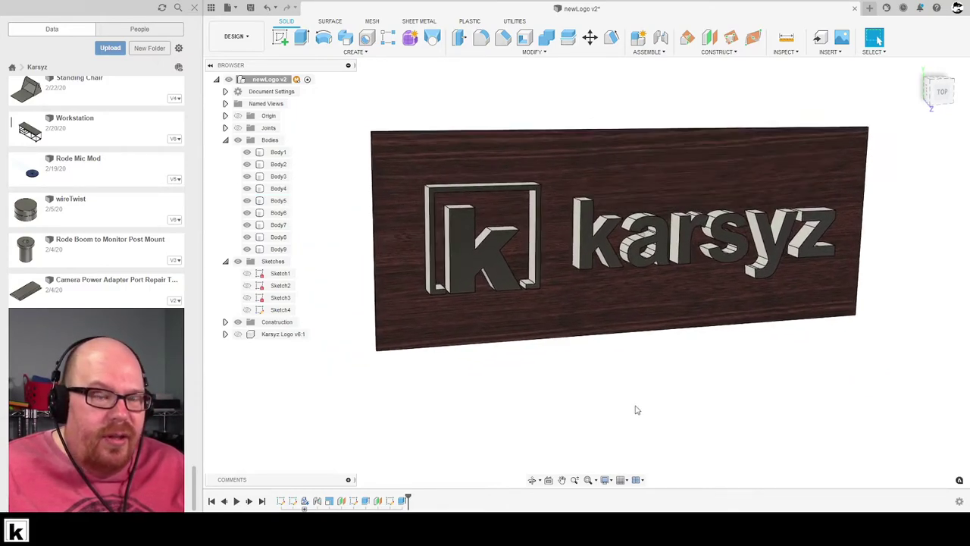
pyautogui.click(429, 258)
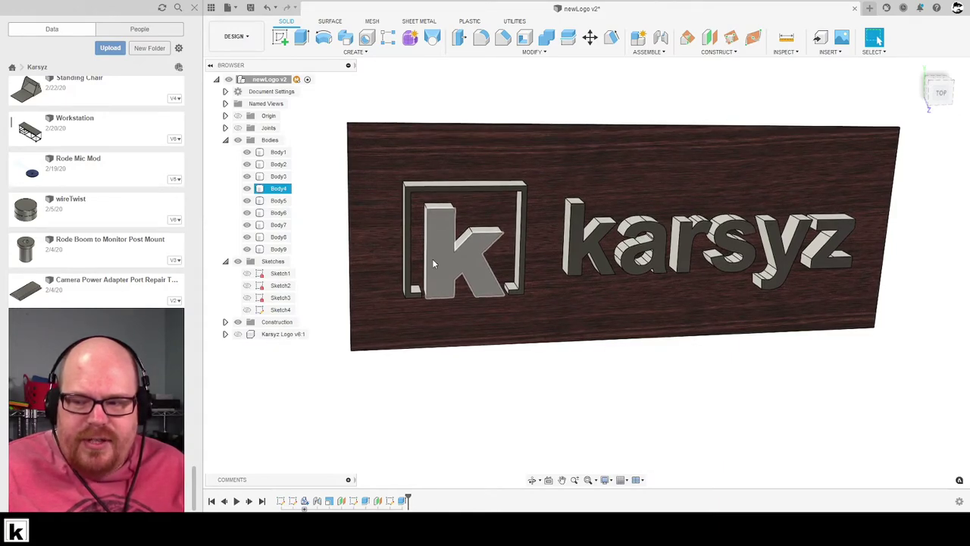
pyautogui.click(391, 230)
pyautogui.click(379, 213)
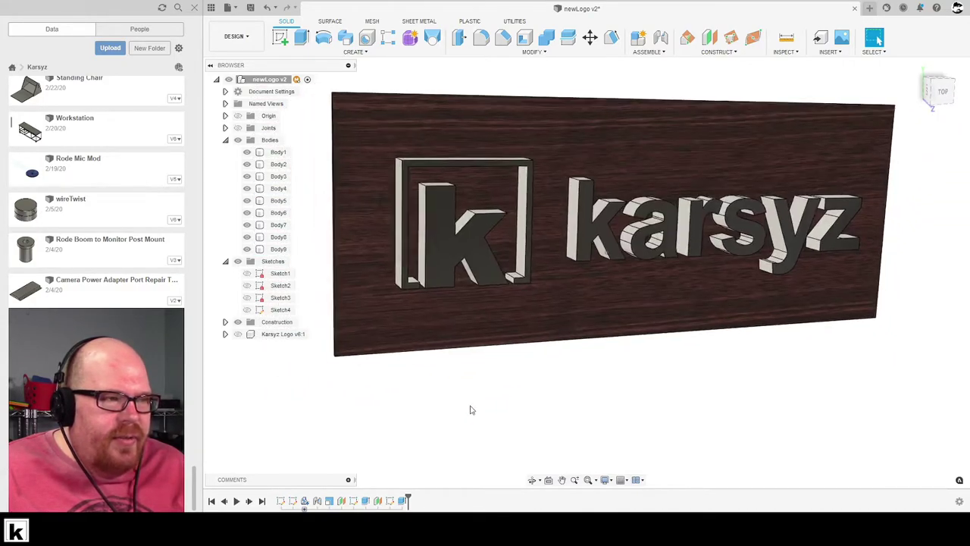
pyautogui.click(500, 207)
pyautogui.click(588, 339)
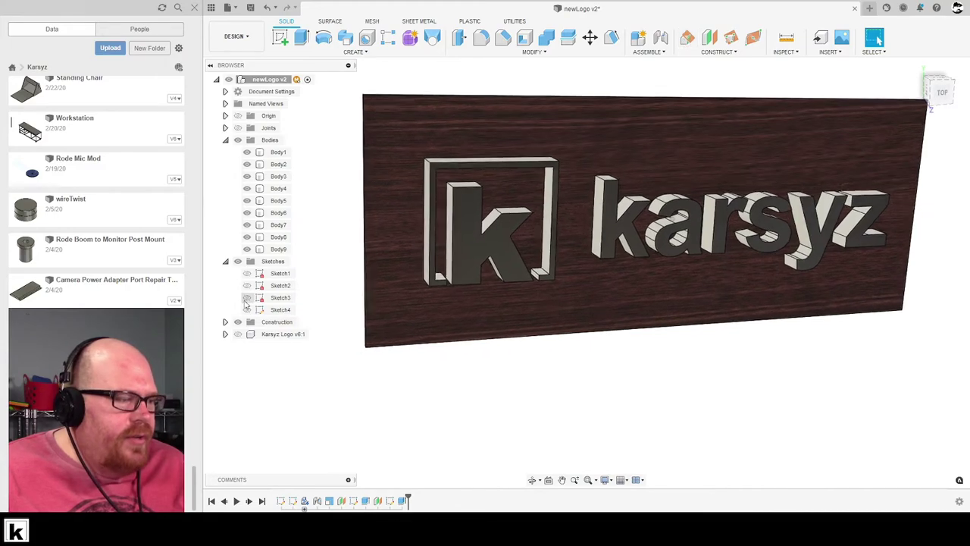
# - Show construction Plane1 and start a new sketch on it
pyautogui.click(247, 334)
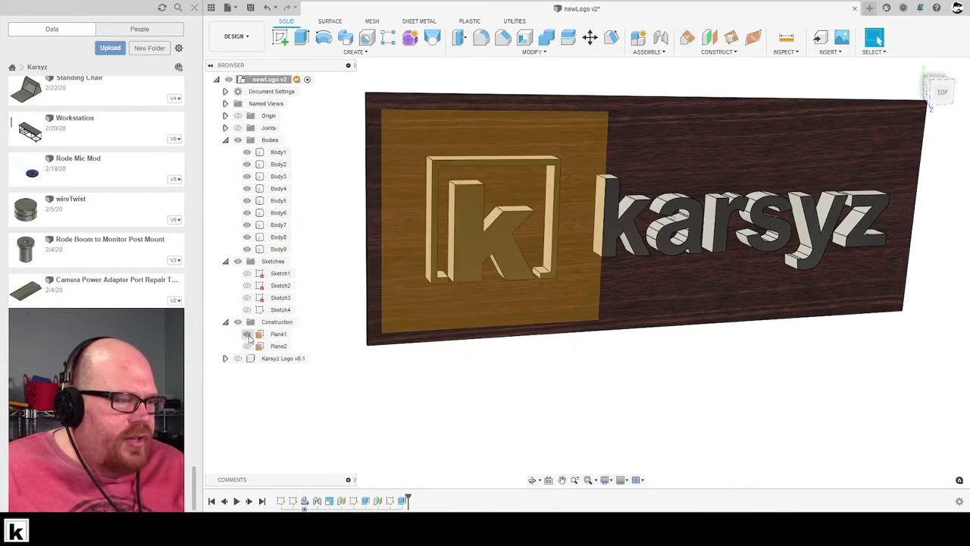
pyautogui.click(281, 38)
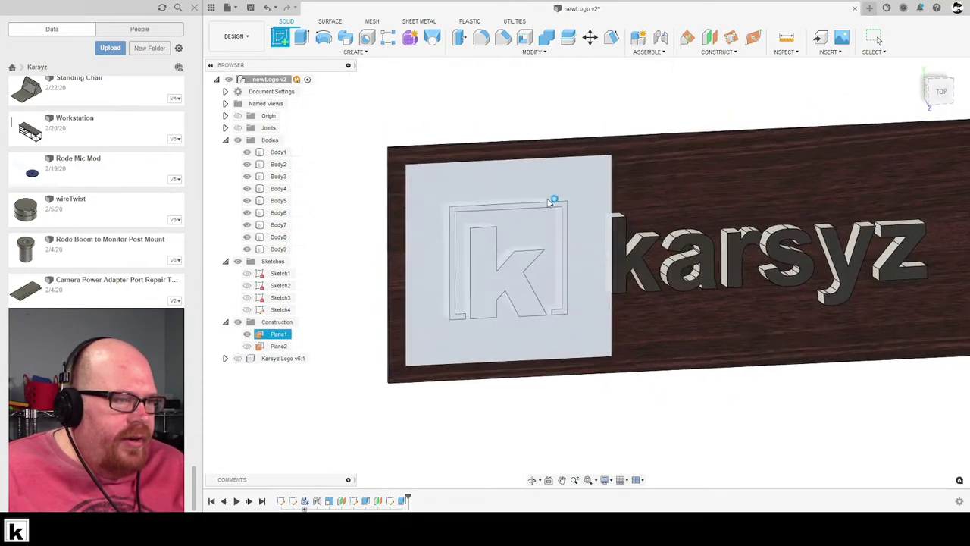
pyautogui.hotkey('ctrl', 'z')
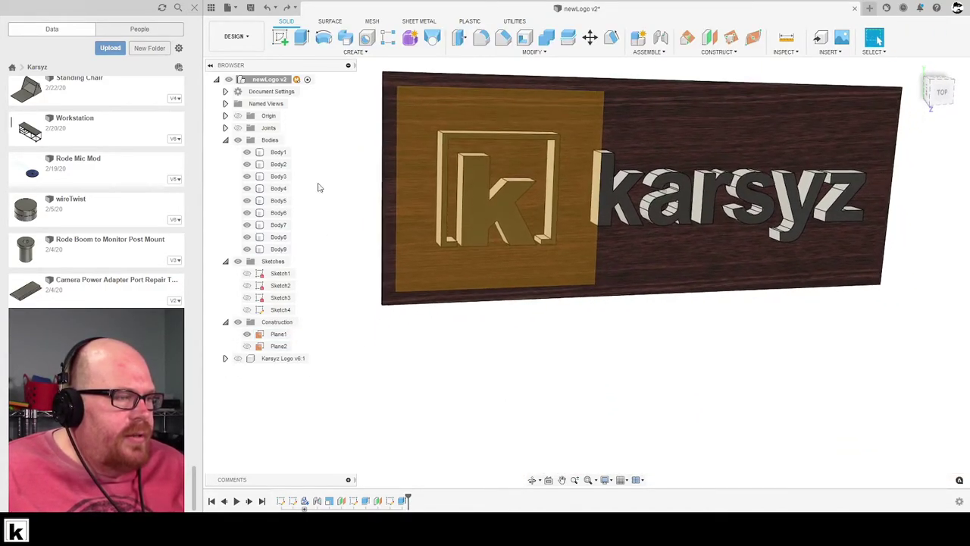
pyautogui.click(281, 38)
pyautogui.click(407, 141)
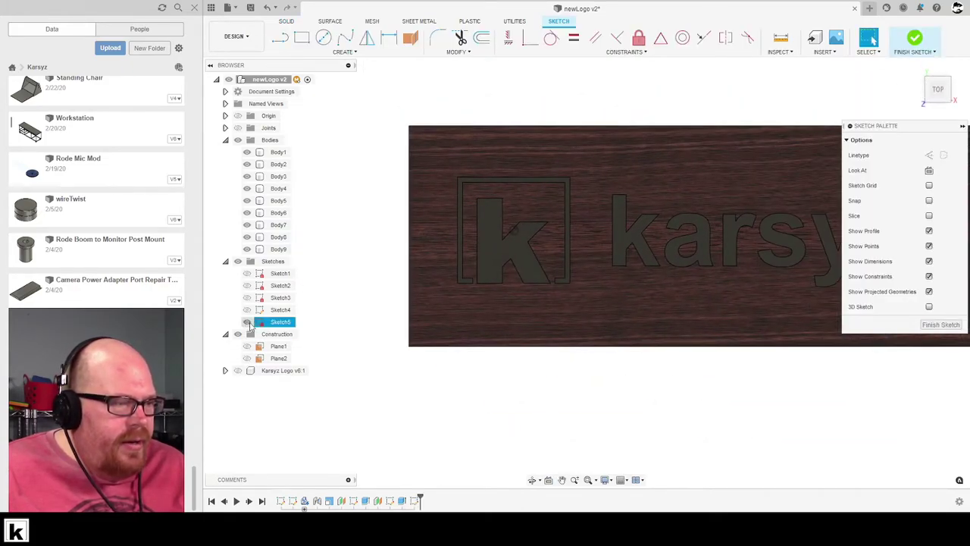
# - Project the front face of the logo's k into the new sketch and turn on the sketch's visibility
pyautogui.press('p')
pyautogui.click(492, 230)
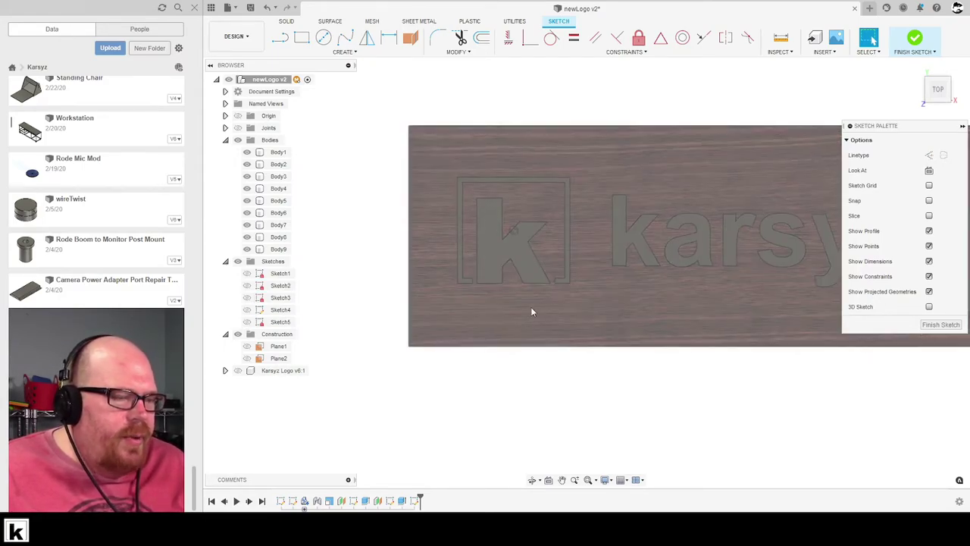
pyautogui.click(246, 321)
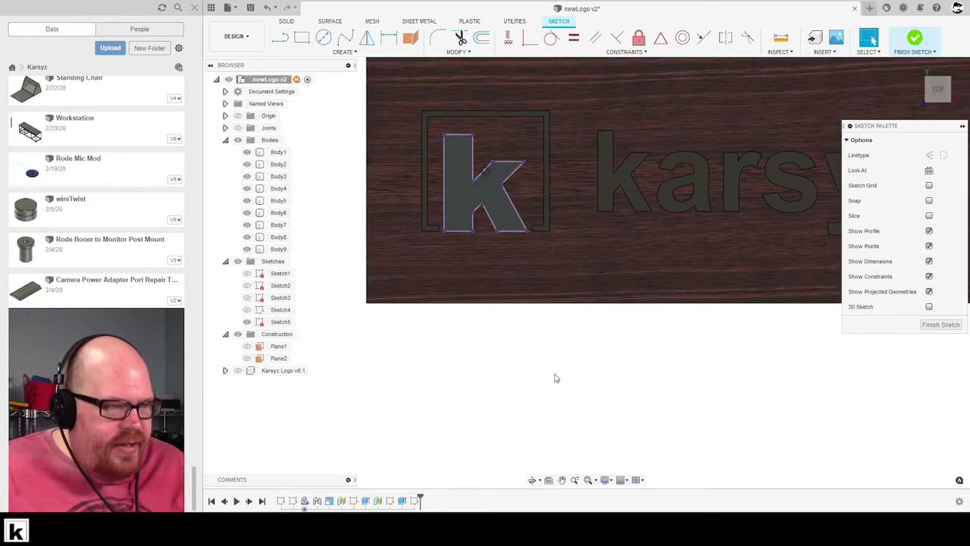
# - Offset the projected outline of the logo's k inward by 3 mm and finish the sketch
pyautogui.click(482, 38)
pyautogui.click(437, 218)
pyautogui.scroll(5, 436, 216)
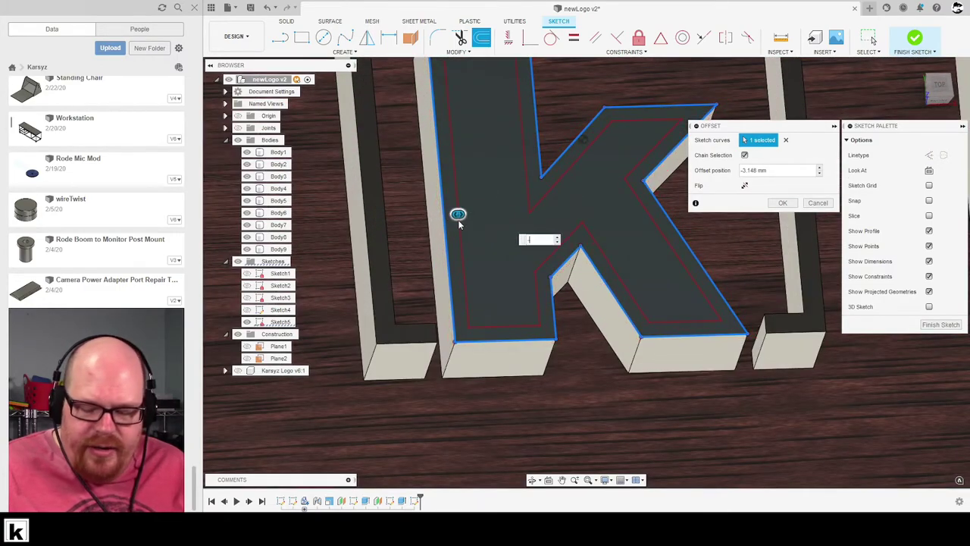
pyautogui.write('-3')
pyautogui.press('Return')
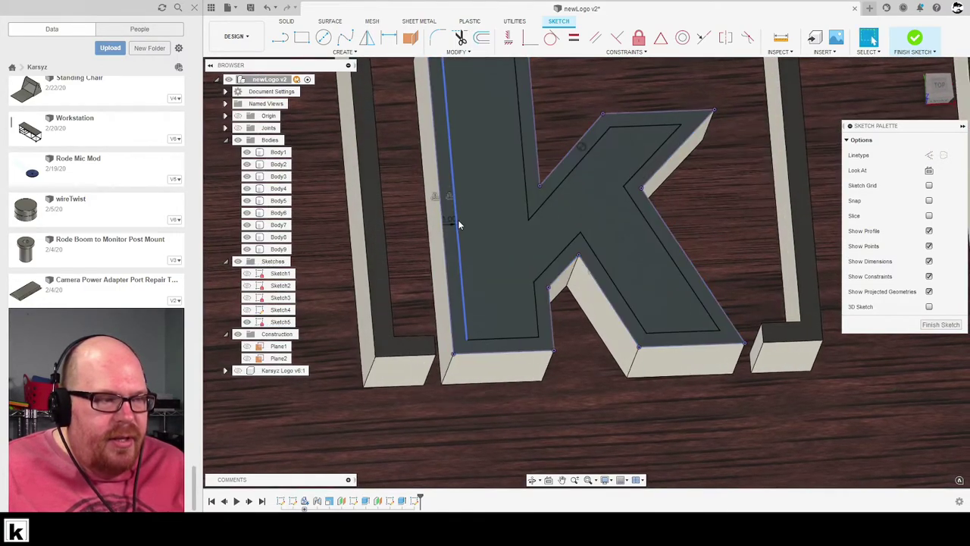
pyautogui.scroll(-5, 458, 220)
pyautogui.scroll(-5, 720, 199)
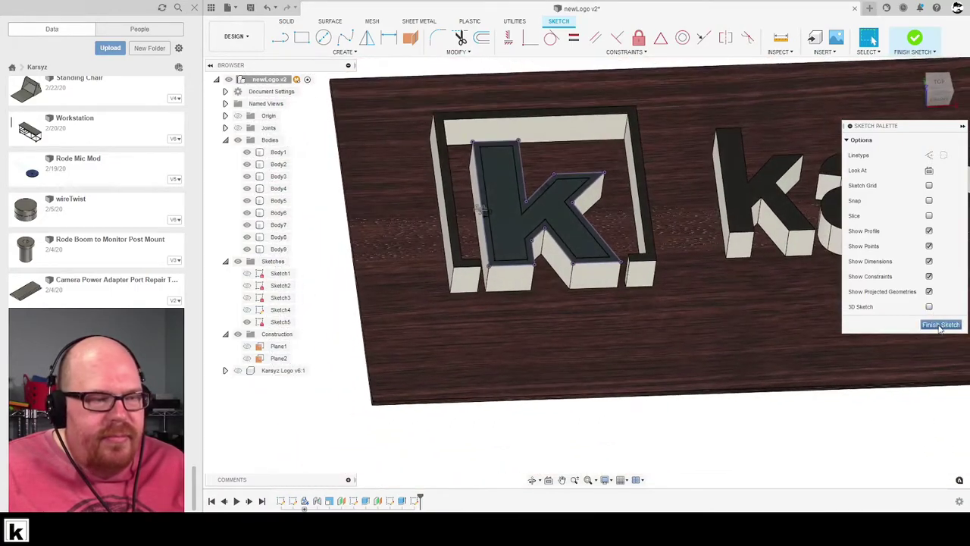
pyautogui.click(941, 325)
pyautogui.scroll(-5, 821, 265)
pyautogui.scroll(10, 450, 259)
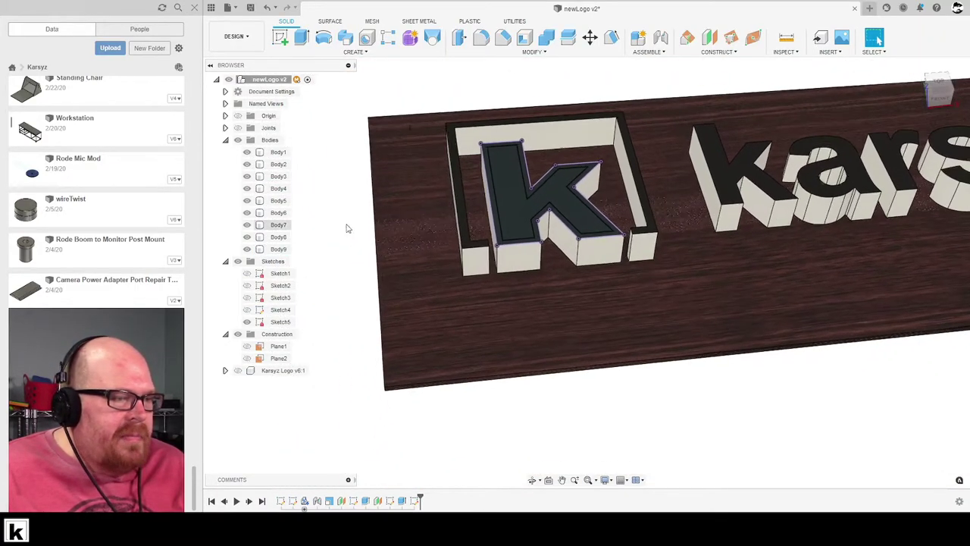
pyautogui.scroll(2, 507, 190)
pyautogui.click(504, 187)
pyautogui.scroll(-2, 385, 191)
pyautogui.press('Escape')
pyautogui.scroll(6, 531, 267)
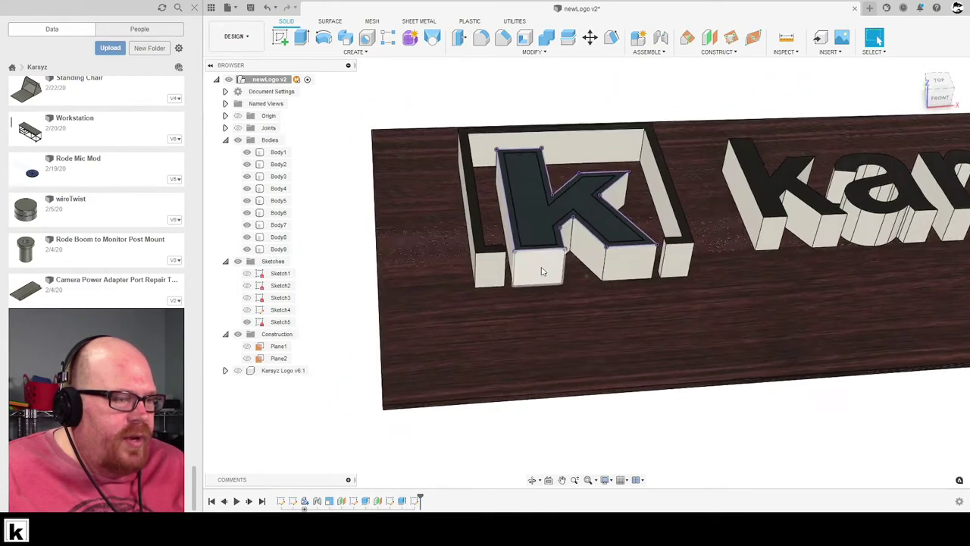
pyautogui.click(513, 265)
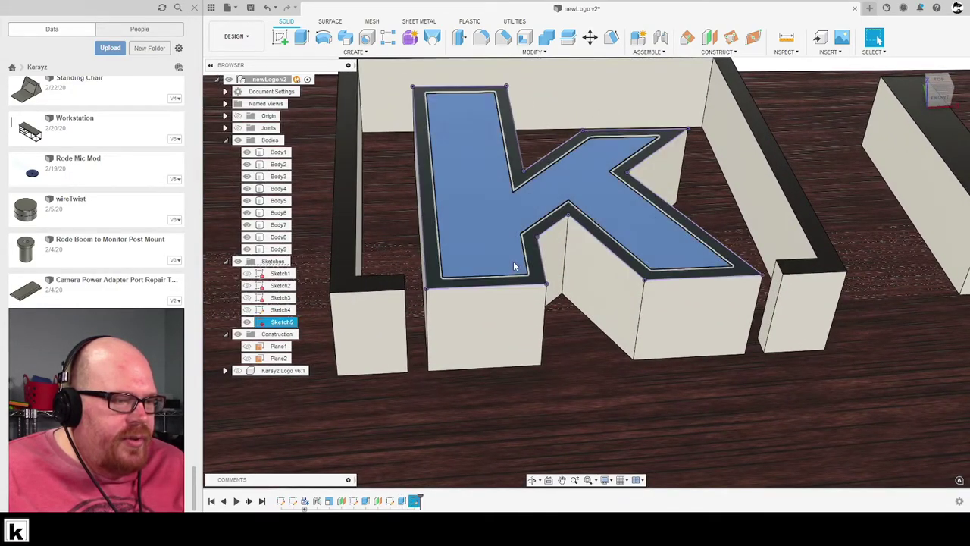
pyautogui.scroll(-3, 513, 257)
pyautogui.keyDown('shift'); pyautogui.moveTo(514, 257); pyautogui.dragTo(521, 288, button='middle'); pyautogui.keyUp('shift')
pyautogui.press('e')
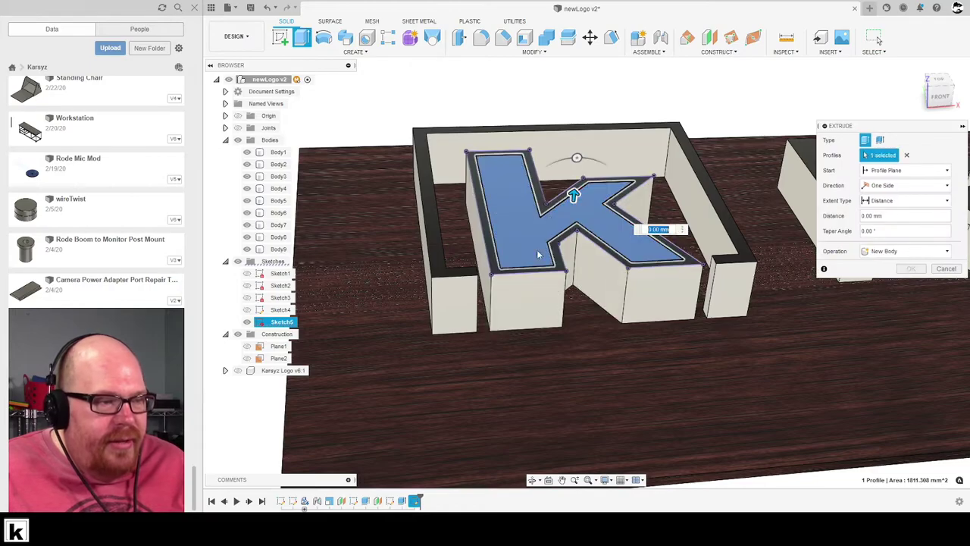
pyautogui.moveTo(574, 190); pyautogui.dragTo(593, 301)
pyautogui.keyDown('shift'); pyautogui.moveTo(591, 295); pyautogui.dragTo(656, 338, button='middle'); pyautogui.keyUp('shift')
pyautogui.press('Escape')
# - Split the front face of the logo's k with Split Face, using the inner offset outline as the splitting tool
pyautogui.keyDown('shift'); pyautogui.moveTo(634, 247); pyautogui.dragTo(599, 227, button='middle'); pyautogui.keyUp('shift')
pyautogui.click(533, 51)
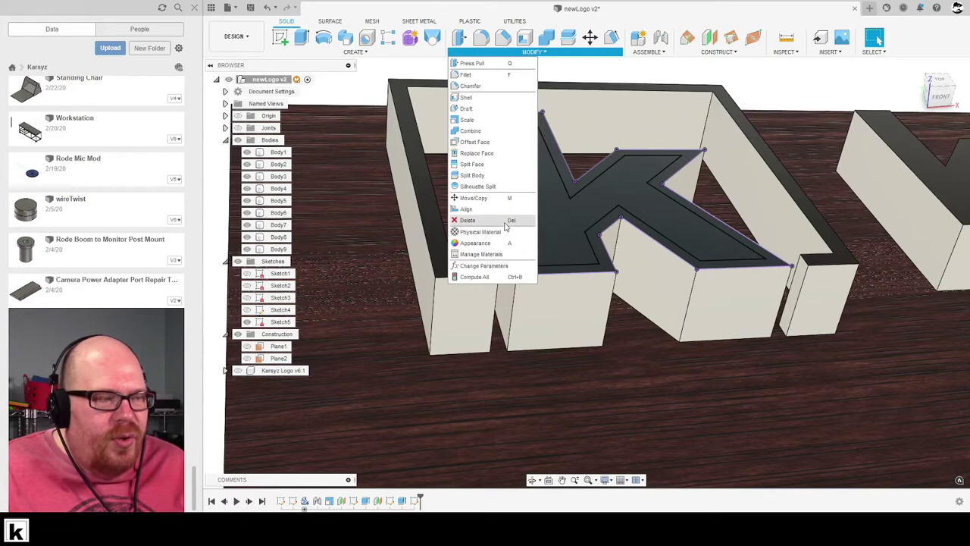
pyautogui.click(485, 166)
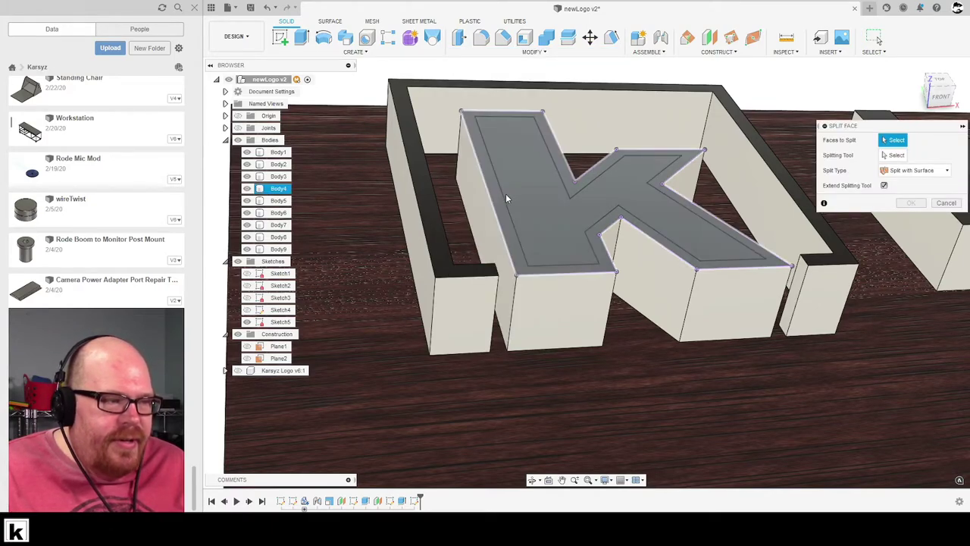
pyautogui.keyDown('shift'); pyautogui.moveTo(517, 195); pyautogui.dragTo(551, 197, button='middle'); pyautogui.keyUp('shift')
pyautogui.click(550, 197)
pyautogui.click(893, 155)
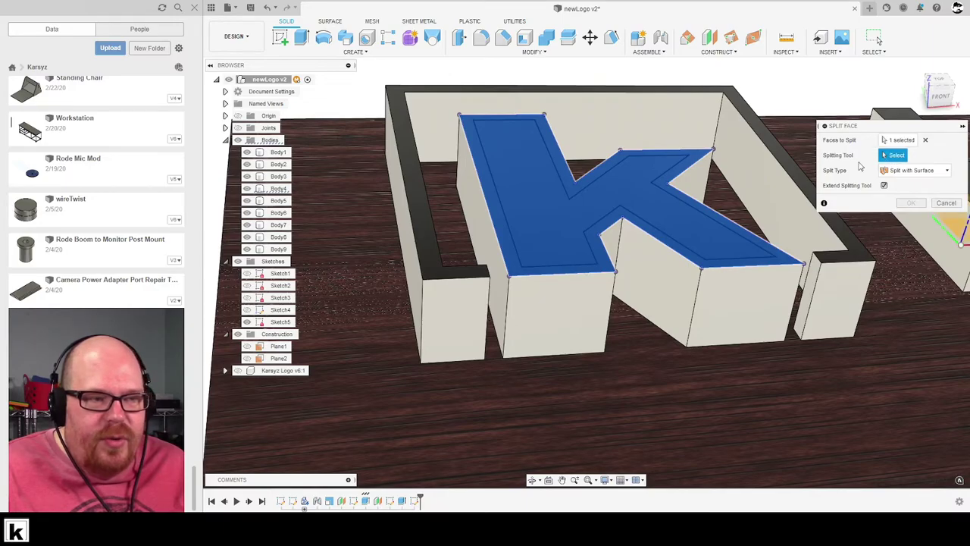
pyautogui.click(606, 195)
pyautogui.keyDown('shift'); pyautogui.moveTo(613, 197); pyautogui.dragTo(906, 176, button='middle'); pyautogui.keyUp('shift')
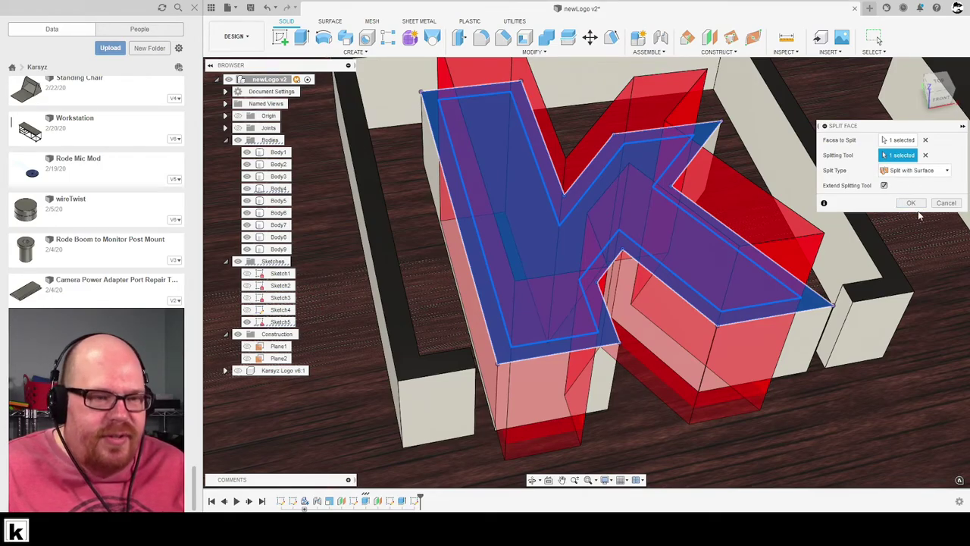
pyautogui.click(911, 203)
# - Inspect the split front face of the logo's k by selecting its inner region and viewing it from several angles
pyautogui.click(597, 223)
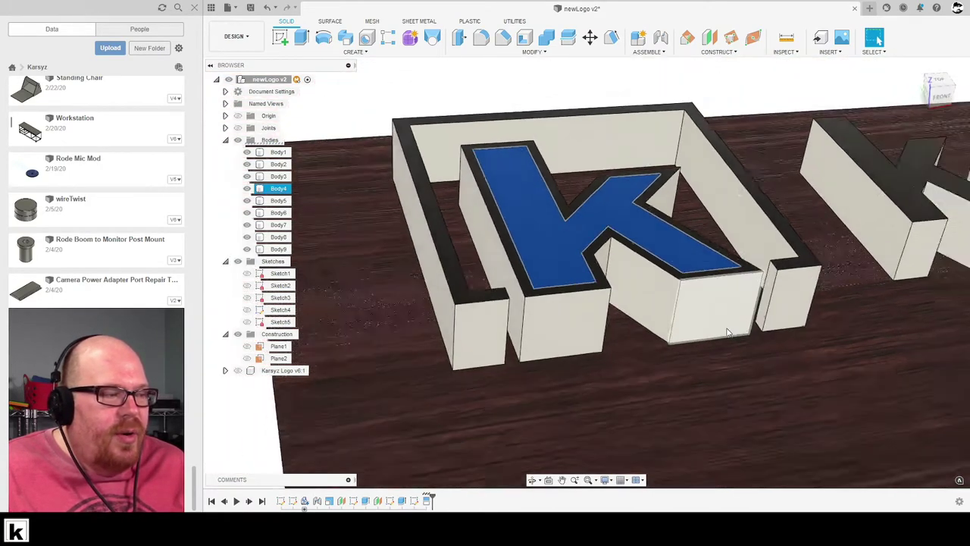
pyautogui.click(311, 314)
pyautogui.click(278, 189)
pyautogui.click(618, 238)
pyautogui.click(622, 291)
pyautogui.click(322, 221)
pyautogui.keyDown('shift'); pyautogui.moveTo(569, 223); pyautogui.dragTo(581, 242, button='middle'); pyautogui.keyUp('shift')
pyautogui.scroll(3, 583, 256)
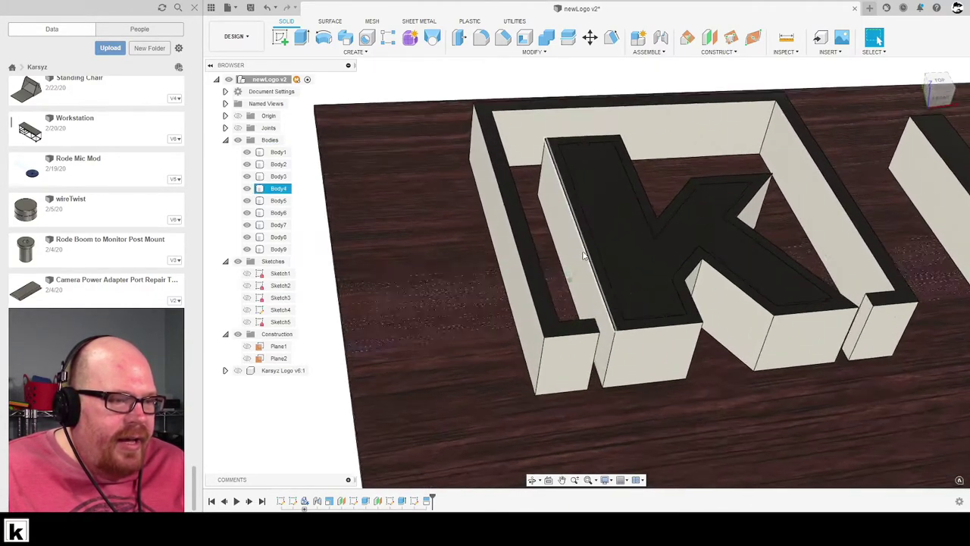
pyautogui.scroll(4, 588, 250)
pyautogui.click(663, 262)
pyautogui.scroll(-8, 663, 263)
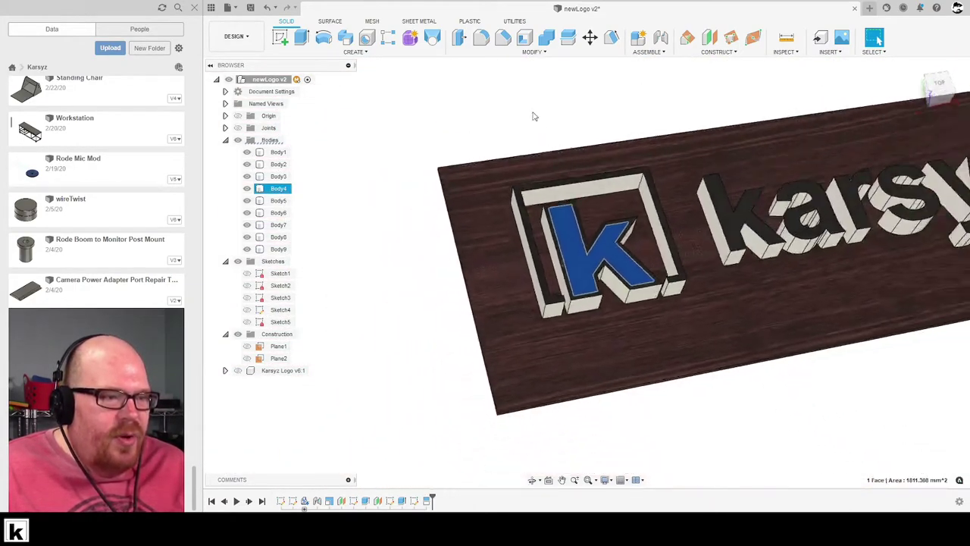
pyautogui.click(535, 116)
pyautogui.keyDown('shift'); pyautogui.moveTo(535, 116); pyautogui.dragTo(645, 339, button='middle'); pyautogui.keyUp('shift')
pyautogui.press('s')
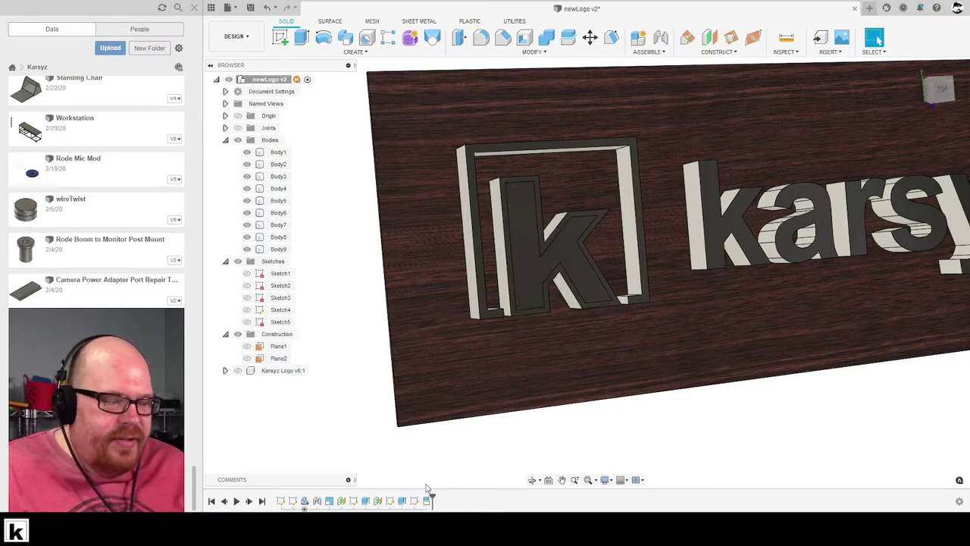
pyautogui.click(533, 290)
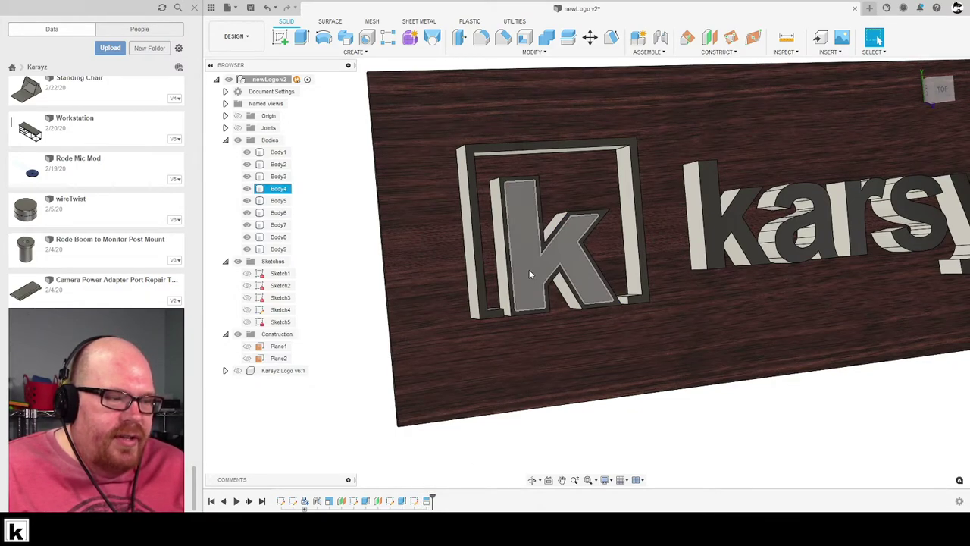
pyautogui.click(530, 275)
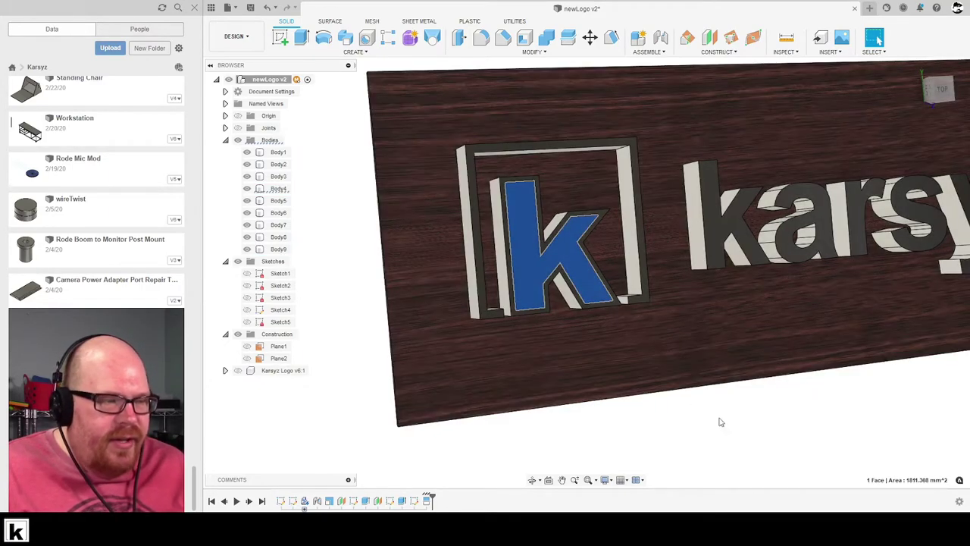
pyautogui.click(721, 422)
pyautogui.keyDown('shift'); pyautogui.moveTo(726, 428); pyautogui.dragTo(746, 402, button='middle'); pyautogui.keyUp('shift')
# - Apply the white enamel paint to only the inner front face of the logo's k and finish editing appearances
pyautogui.press('s')
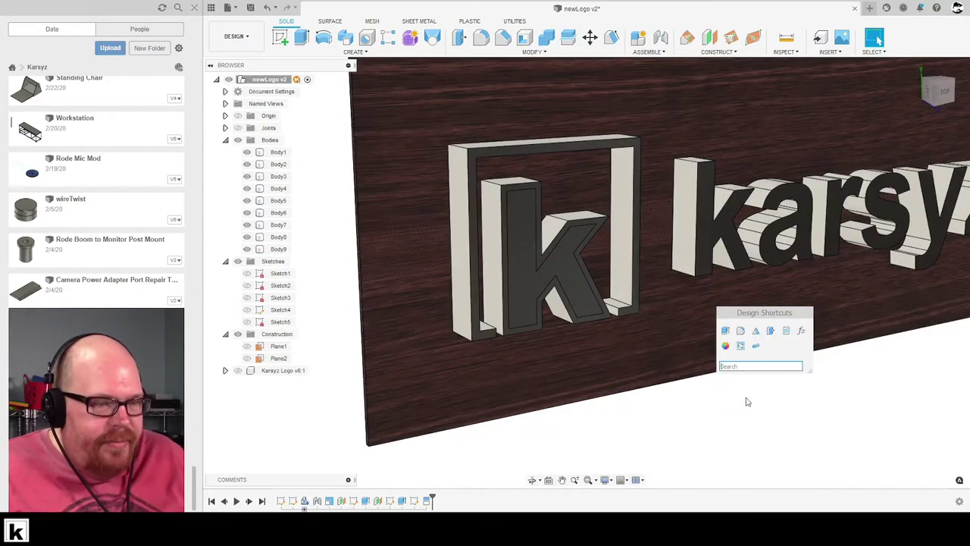
pyautogui.click(724, 347)
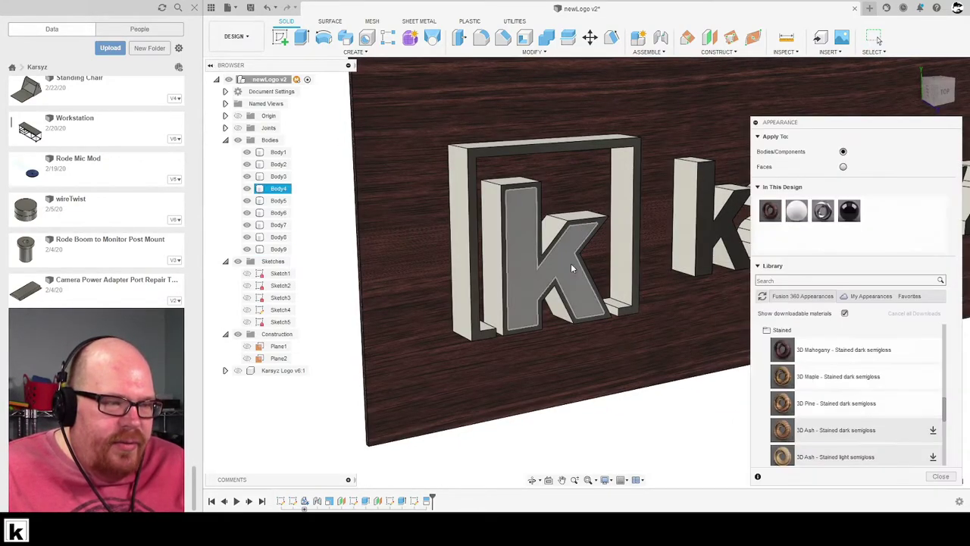
pyautogui.moveTo(538, 276); pyautogui.dragTo(540, 280)
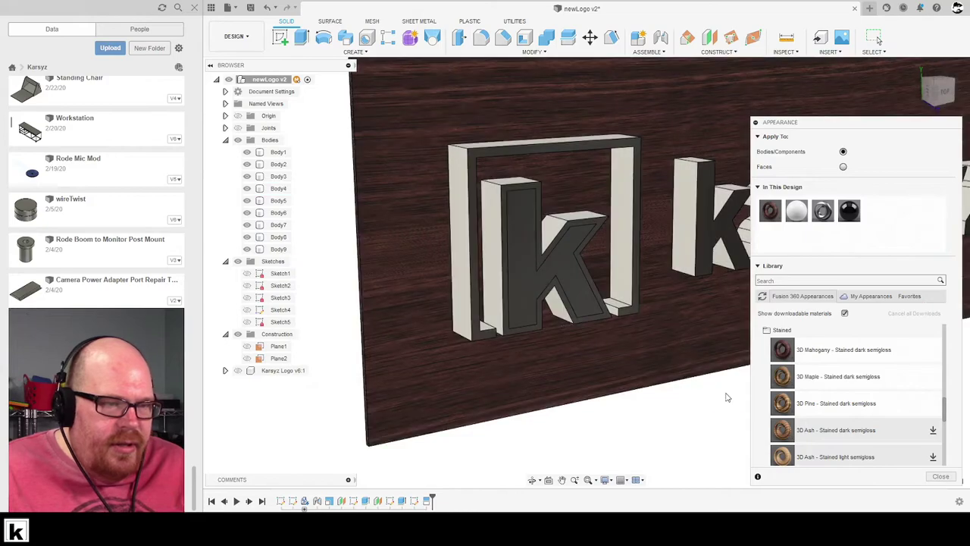
pyautogui.moveTo(807, 207); pyautogui.dragTo(558, 264)
pyautogui.press('Escape')
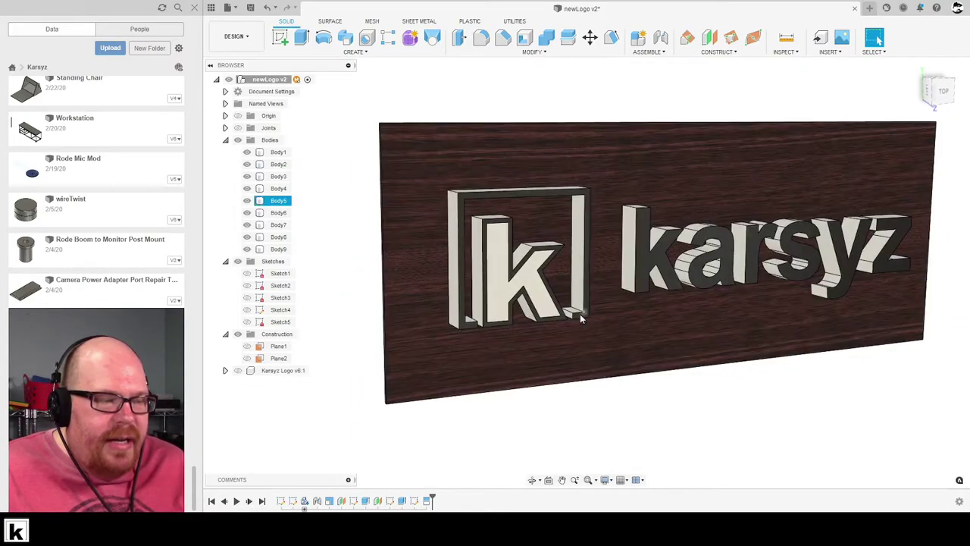
pyautogui.scroll(4, 586, 312)
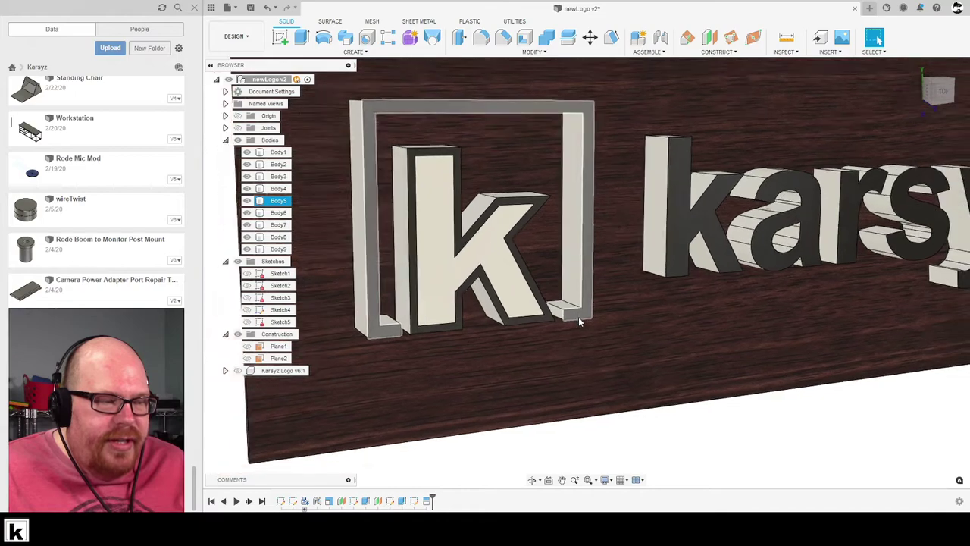
pyautogui.scroll(-3, 580, 322)
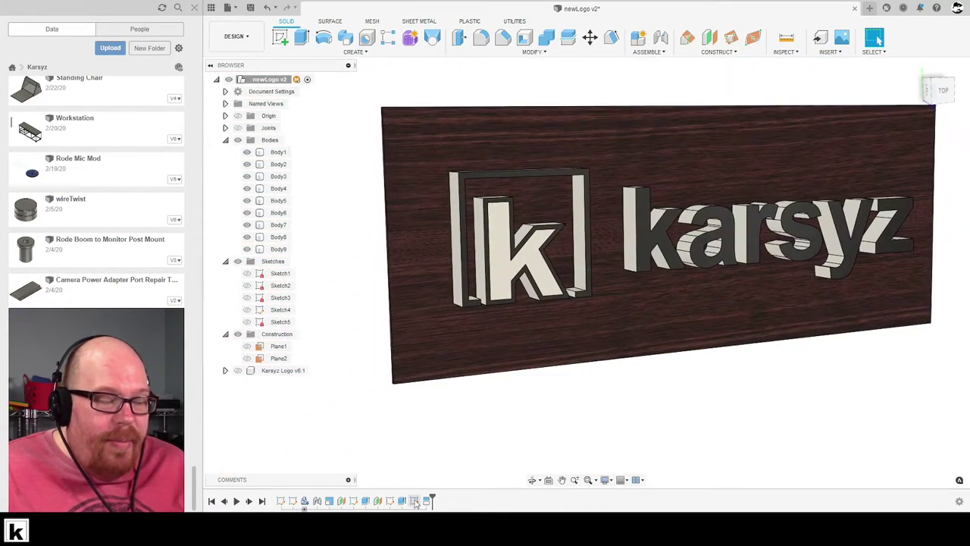
pyautogui.scroll(3, 558, 426)
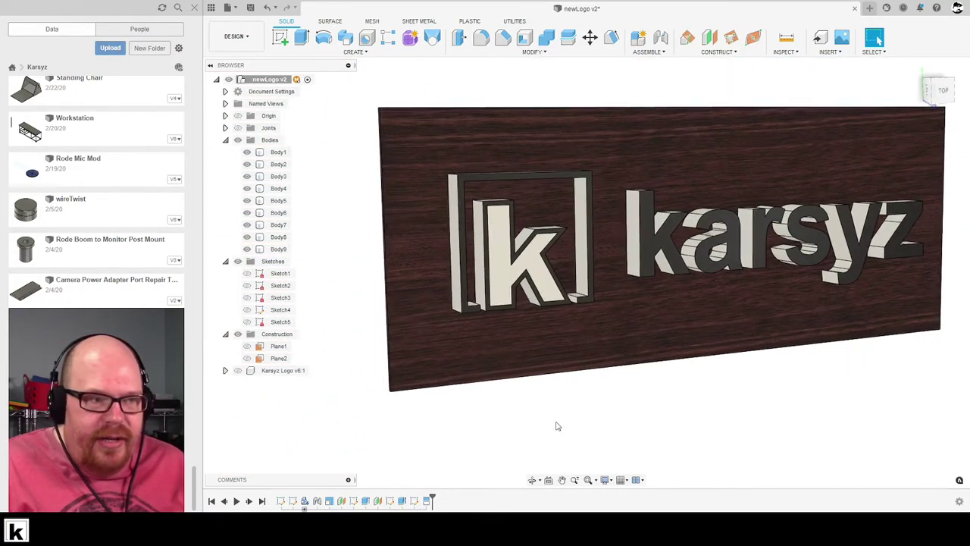
pyautogui.scroll(-3, 556, 426)
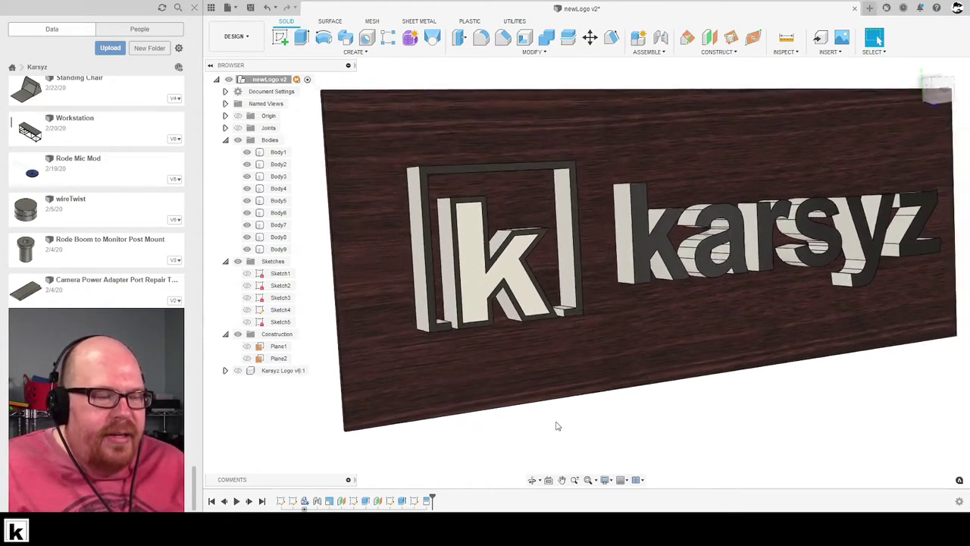
pyautogui.moveTo(577, 414); pyautogui.dragTo(599, 415, button='middle')
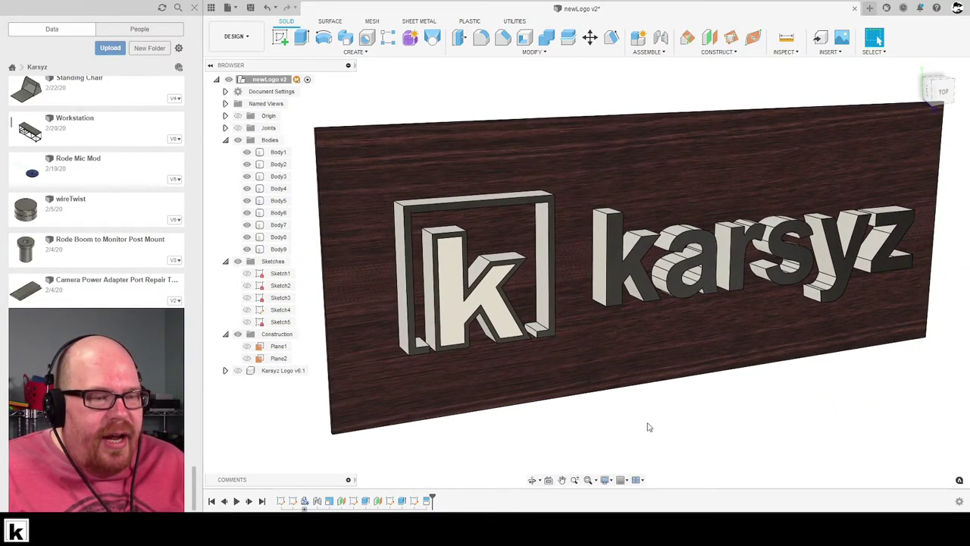
pyautogui.click(611, 480)
pyautogui.moveTo(683, 446)
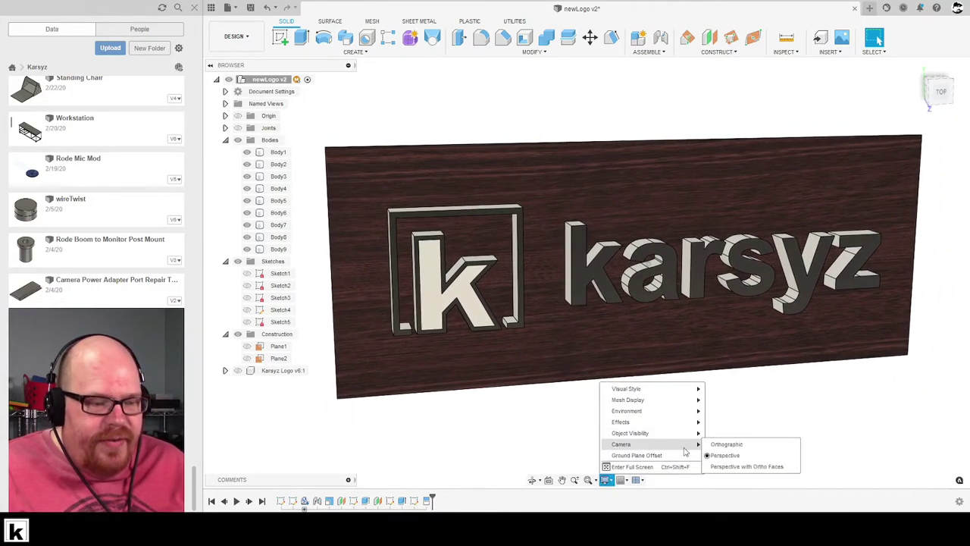
pyautogui.click(726, 444)
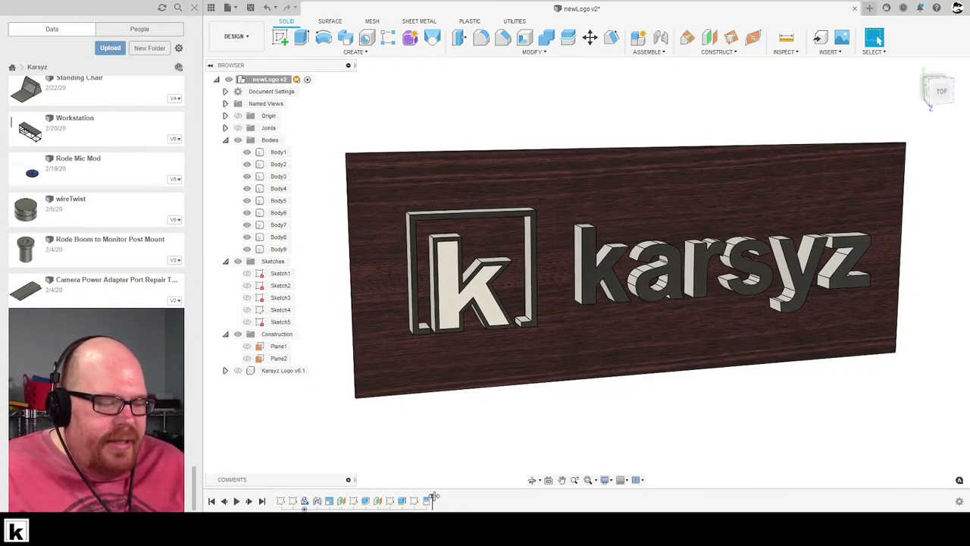
# - Roll the design history back to just before the k's offset sketch and face split
pyautogui.moveTo(410, 498); pyautogui.dragTo(453, 497)
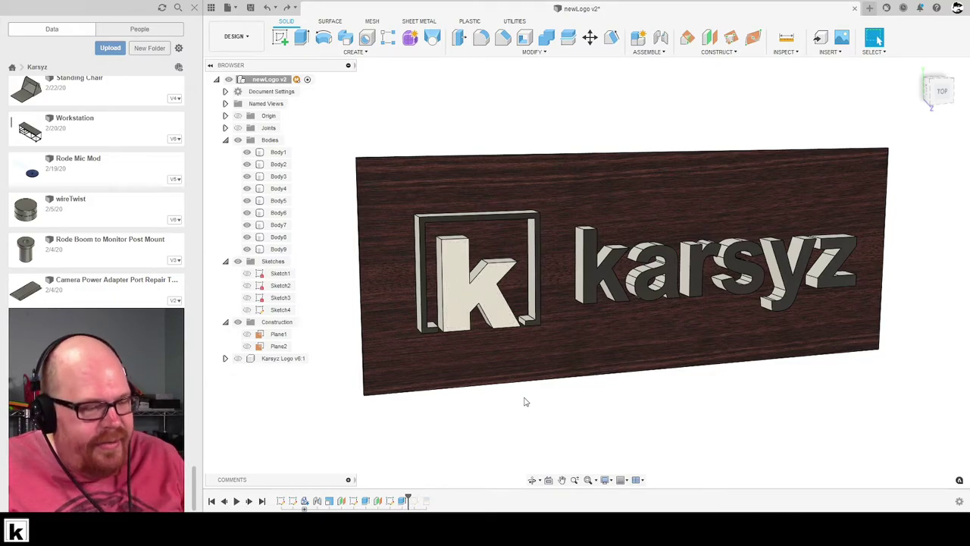
# - Undo the history rollback so the k's offset sketch and face split are active again
pyautogui.hotkey('ctrl', 'z')
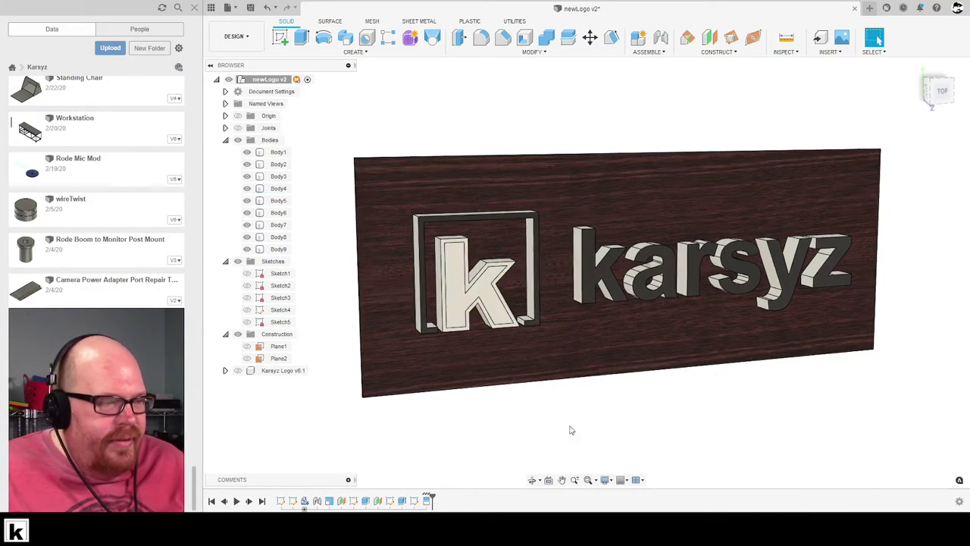
pyautogui.click(572, 250)
pyautogui.press('s')
pyautogui.press('Escape')
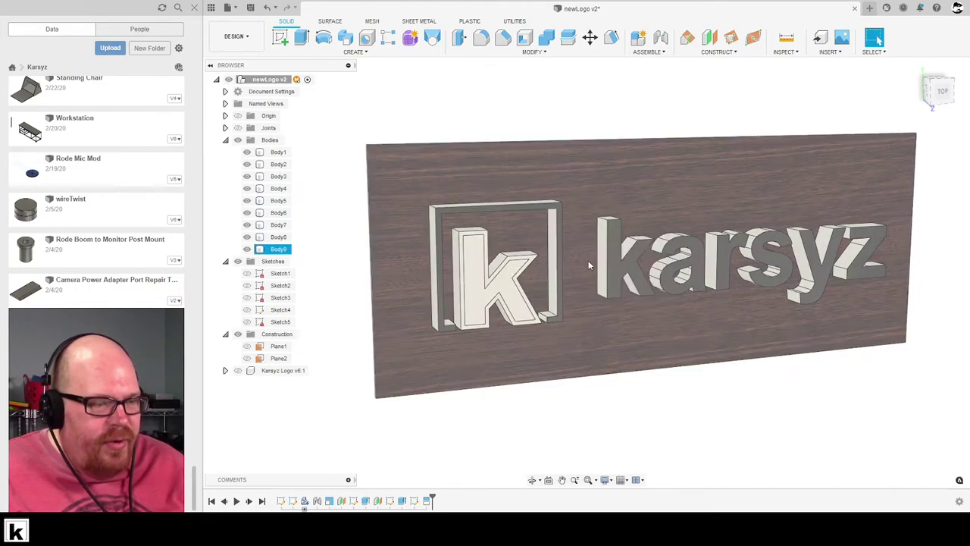
pyautogui.write('sd')
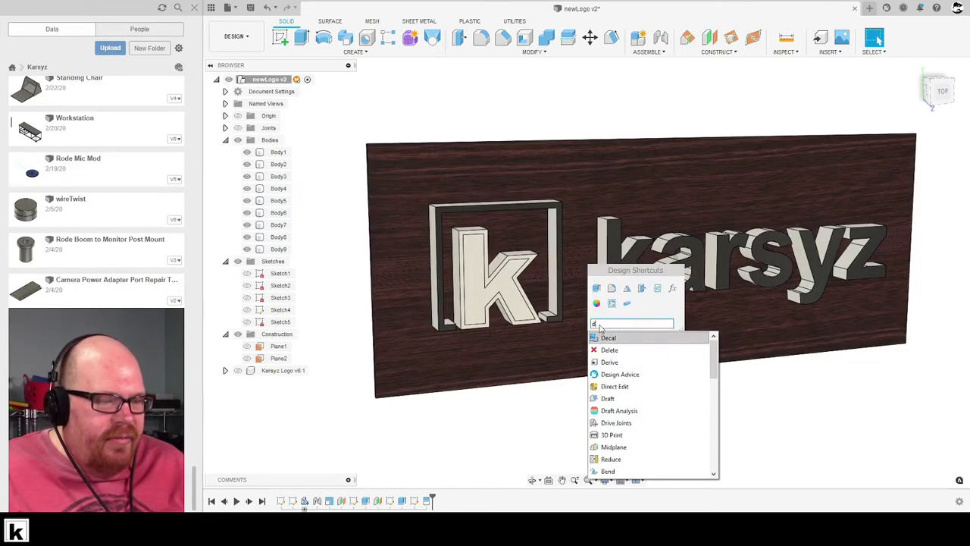
pyautogui.press('BackSpace')
pyautogui.press('Escape')
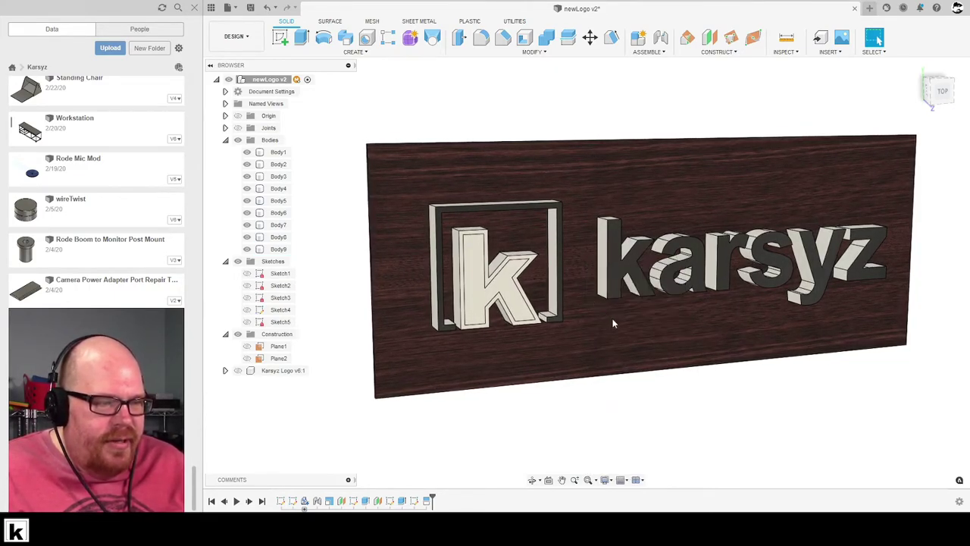
# - Search the appearance library for blue and apply Paint - Enamel Glossy (Blue) to the inner front face of the logo's k
pyautogui.press('a')
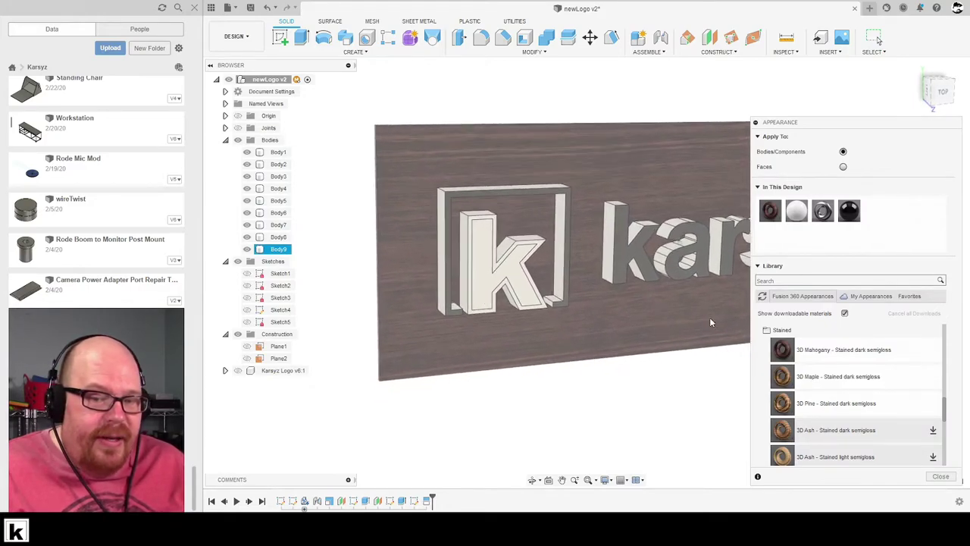
pyautogui.keyDown('shift'); pyautogui.moveTo(711, 319); pyautogui.dragTo(714, 319, button='middle'); pyautogui.keyUp('shift')
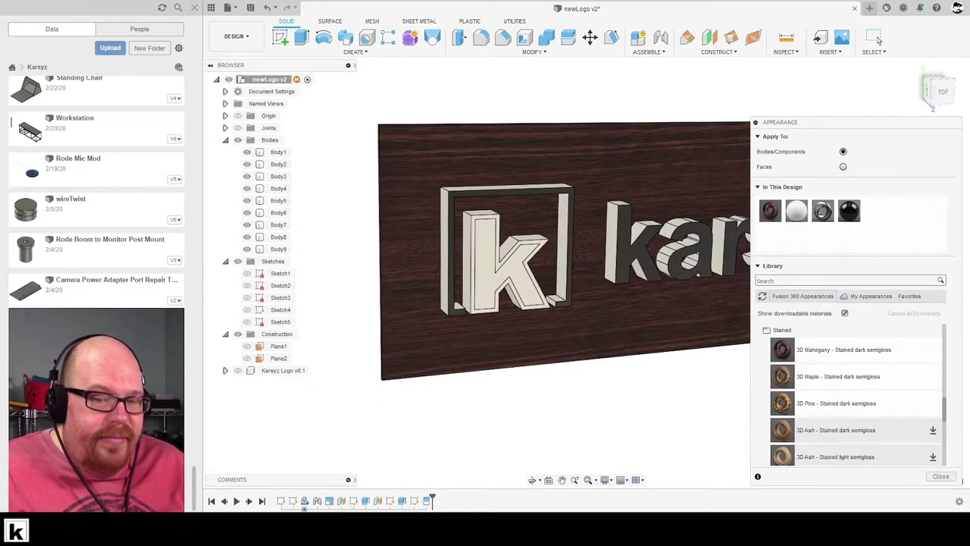
pyautogui.click(789, 280)
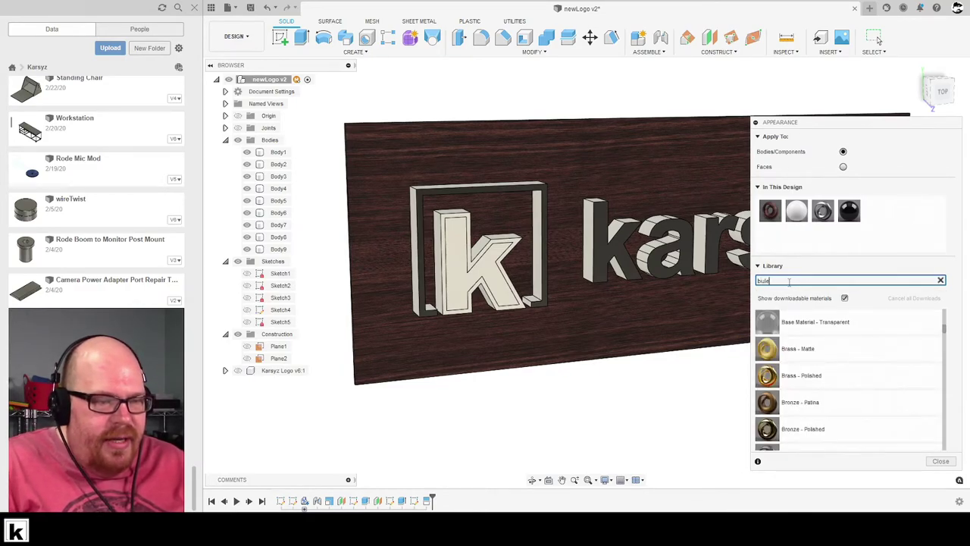
pyautogui.write('bule')
pyautogui.press('BackSpace')
pyautogui.press('BackSpace')
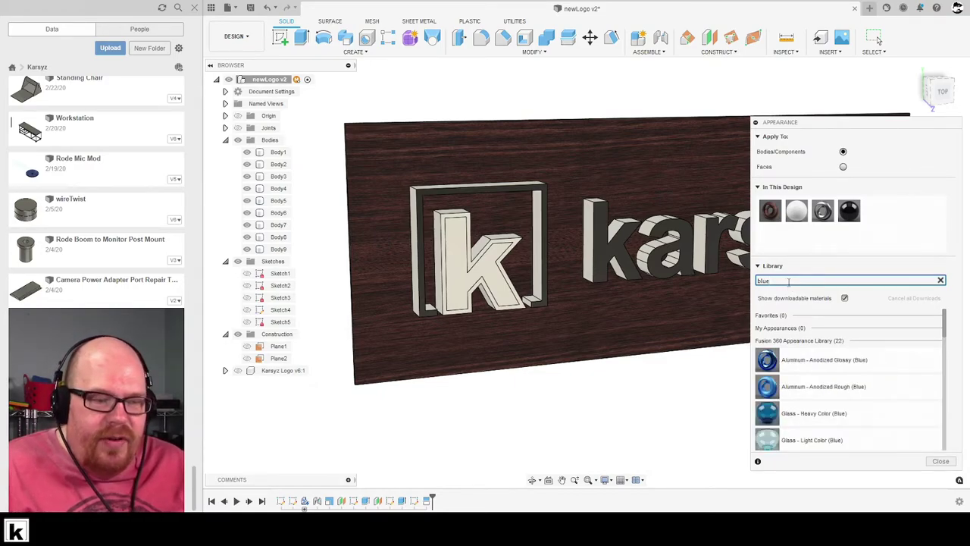
pyautogui.scroll(-5, 771, 410)
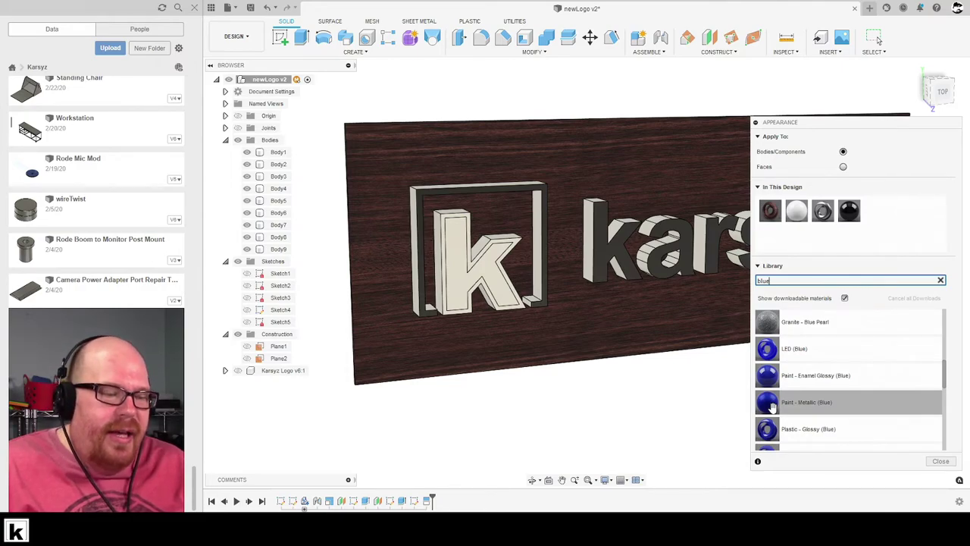
pyautogui.moveTo(771, 377); pyautogui.dragTo(477, 292)
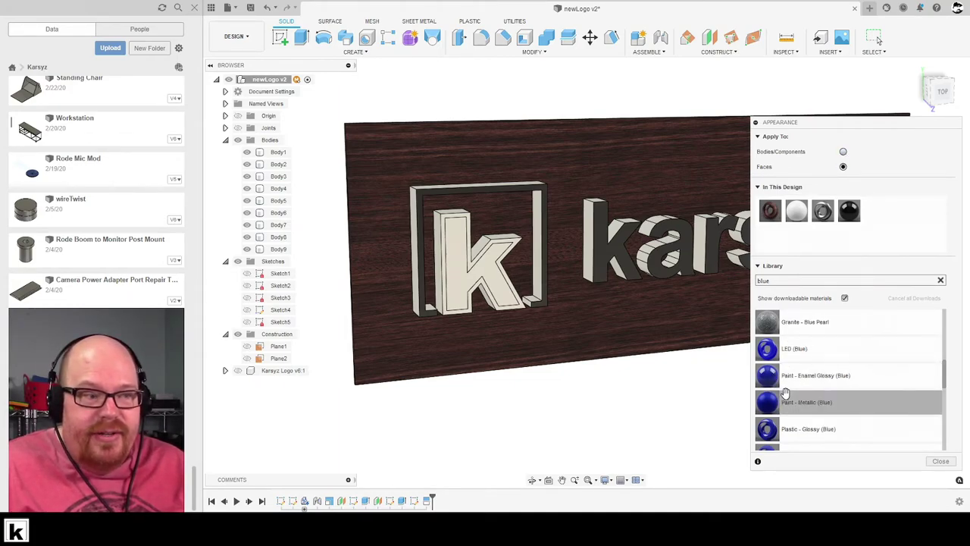
pyautogui.moveTo(785, 393); pyautogui.dragTo(498, 285)
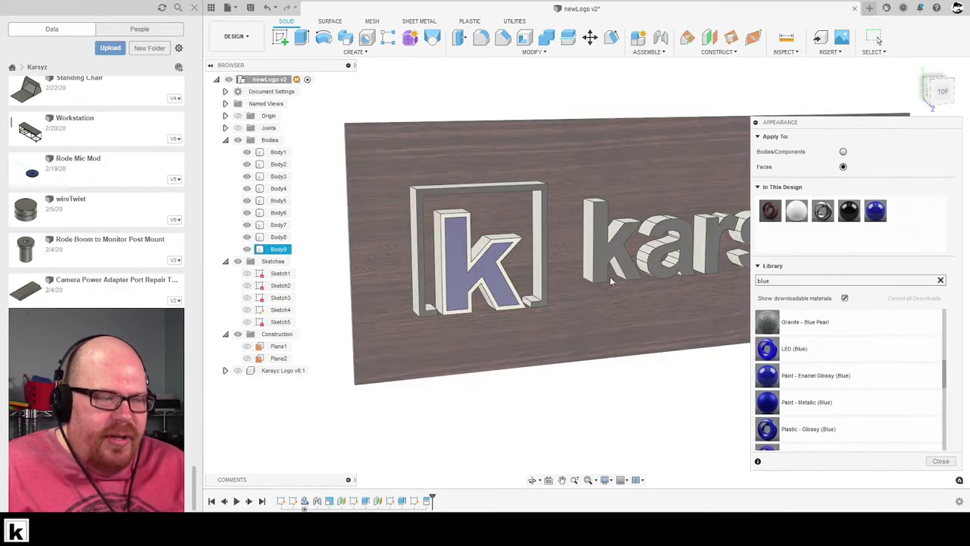
# - Review the colour and finish settings of the blue enamel paint, leaving them as they are
pyautogui.click(491, 283)
pyautogui.doubleClick(876, 214)
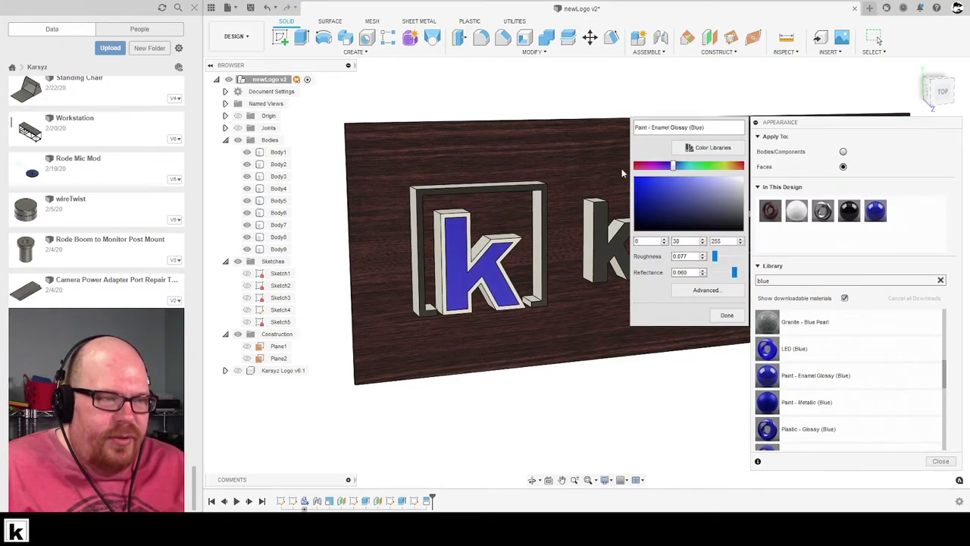
pyautogui.click(724, 317)
pyautogui.keyDown('shift'); pyautogui.moveTo(650, 444); pyautogui.dragTo(750, 447, button='middle'); pyautogui.keyUp('shift')
pyautogui.scroll(3, 630, 417)
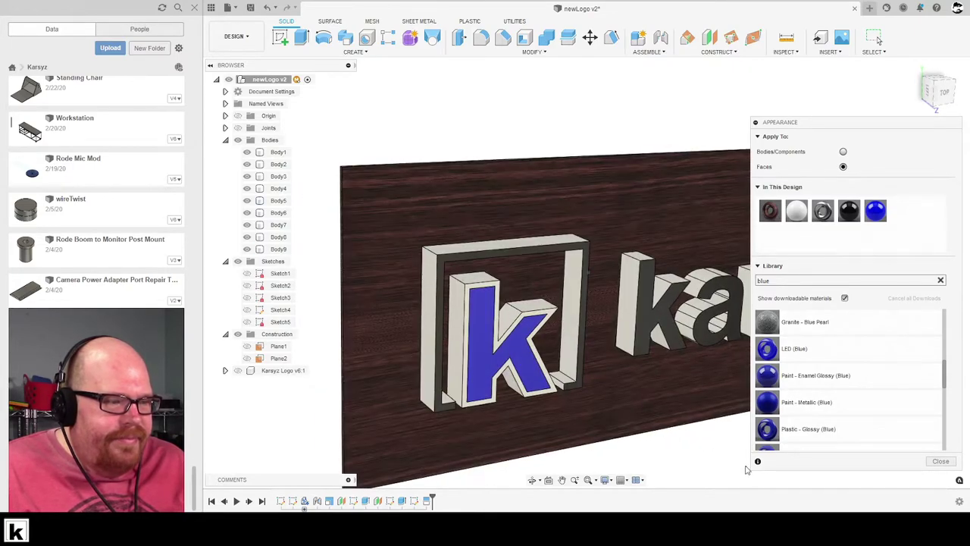
# - Try to apply the black paint to the outline face around the blue inner front of the logo's k
pyautogui.scroll(3, 465, 390)
pyautogui.moveTo(848, 211); pyautogui.dragTo(493, 250)
pyautogui.scroll(-3, 591, 410)
pyautogui.keyDown('shift'); pyautogui.moveTo(591, 409); pyautogui.dragTo(683, 431, button='middle'); pyautogui.keyUp('shift')
pyautogui.scroll(5, 563, 241)
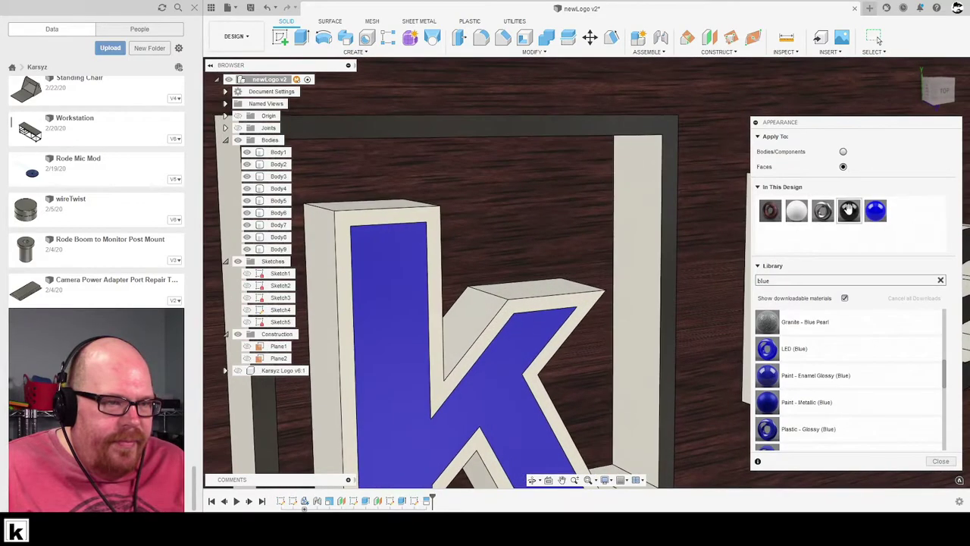
pyautogui.moveTo(440, 216); pyautogui.dragTo(442, 221)
pyautogui.scroll(-5, 595, 349)
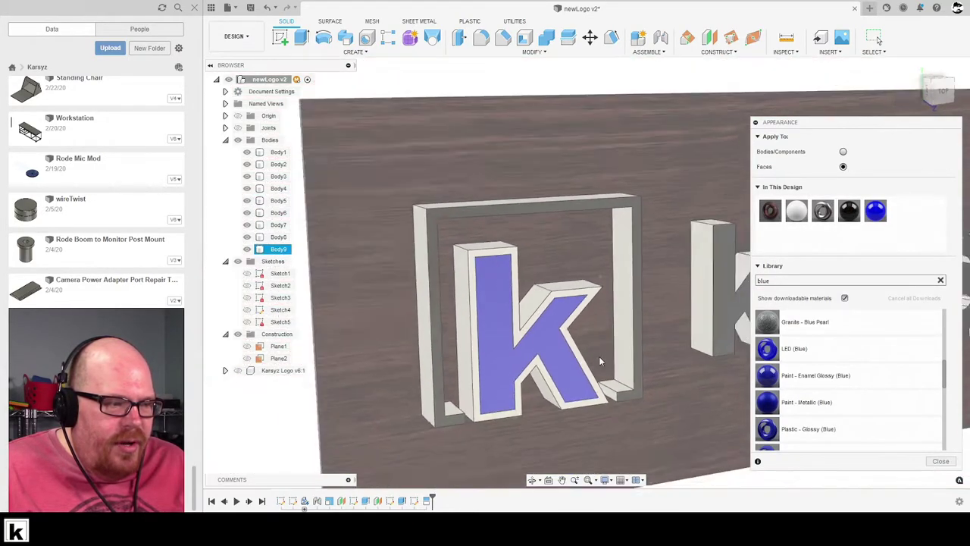
pyautogui.scroll(5, 587, 408)
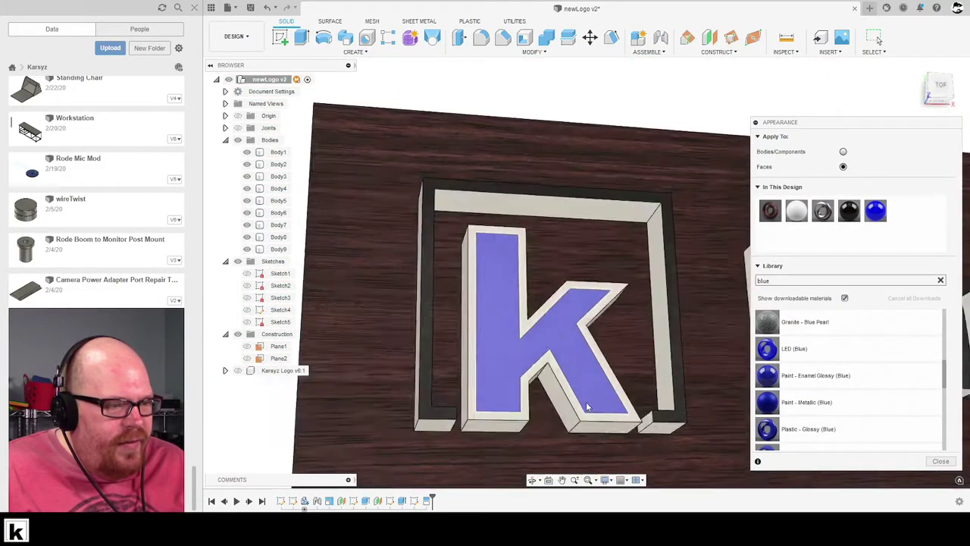
pyautogui.scroll(-5, 520, 407)
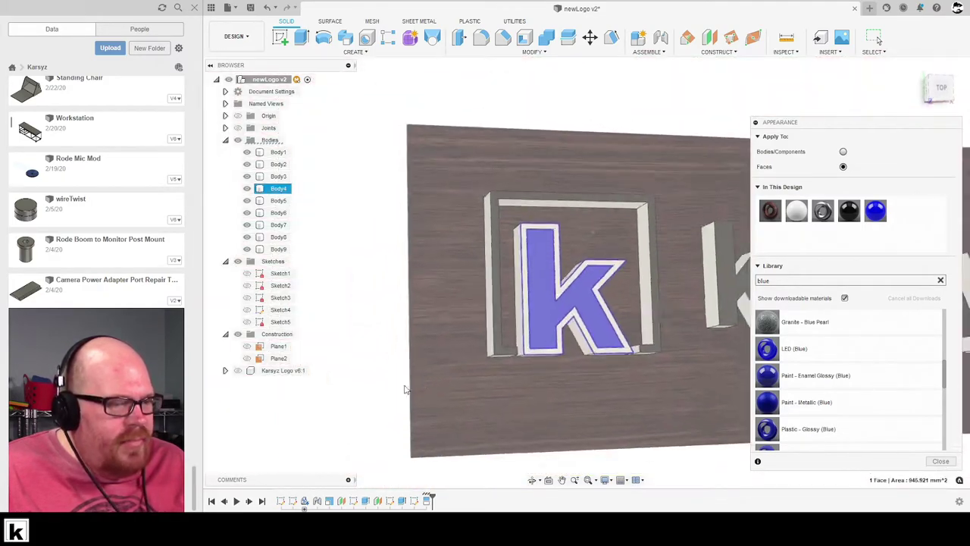
pyautogui.scroll(4, 534, 290)
pyautogui.scroll(-4, 521, 295)
pyautogui.keyDown('shift'); pyautogui.moveTo(523, 295); pyautogui.dragTo(701, 399, button='middle'); pyautogui.keyUp('shift')
pyautogui.scroll(3, 678, 271)
# - Apply the white paint to the whole body of the logo's k
pyautogui.click(844, 152)
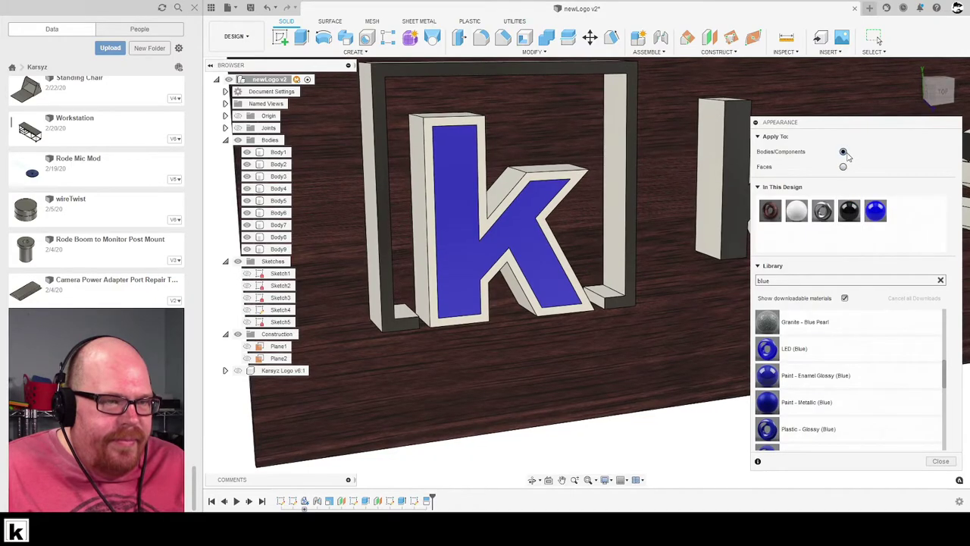
pyautogui.moveTo(797, 213); pyautogui.dragTo(661, 227)
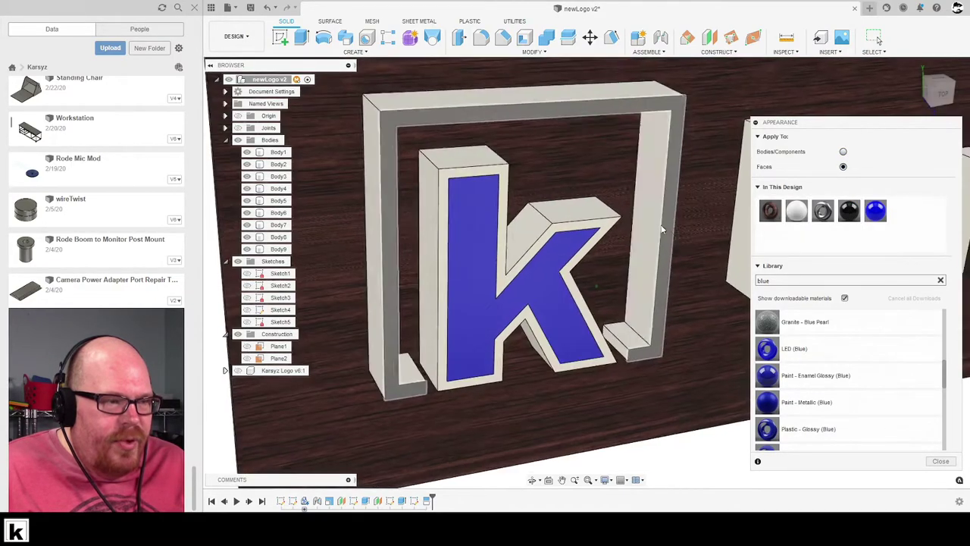
pyautogui.moveTo(796, 211); pyautogui.dragTo(583, 235)
pyautogui.moveTo(797, 212); pyautogui.dragTo(610, 232)
pyautogui.click(458, 268)
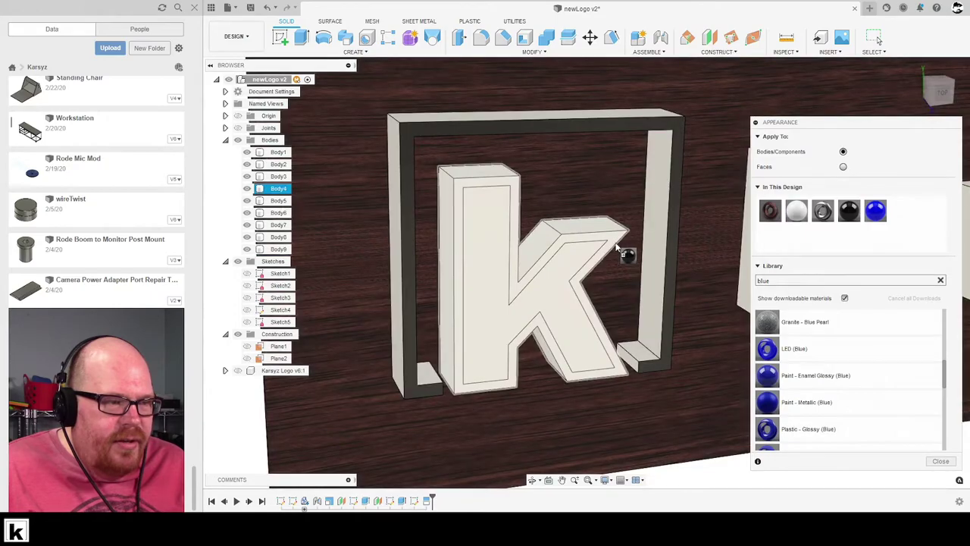
# - Apply black paint to the front outline face of the logo's k and blue enamel to its inner face, and finish editing appearances
pyautogui.moveTo(618, 250); pyautogui.dragTo(618, 250)
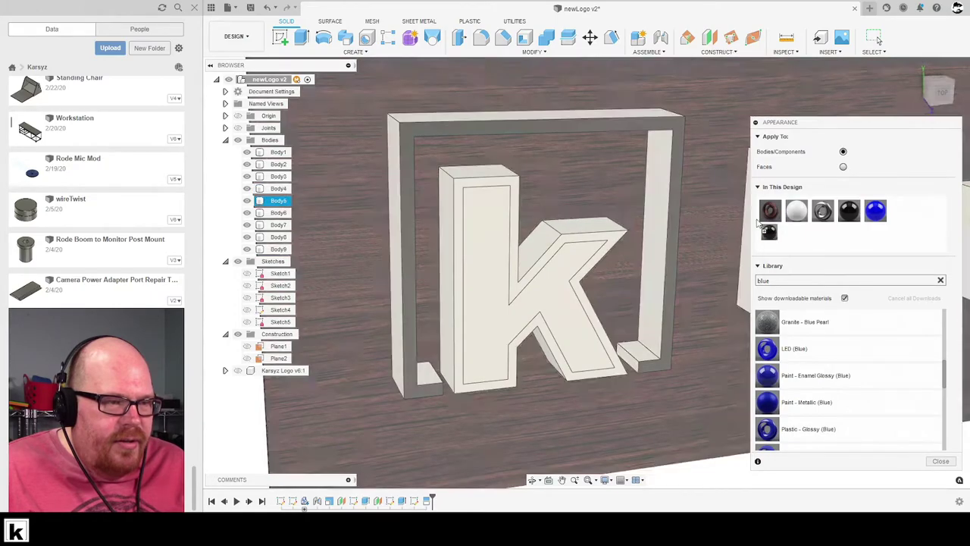
pyautogui.moveTo(849, 211); pyautogui.dragTo(614, 243)
pyautogui.moveTo(682, 254); pyautogui.dragTo(584, 272)
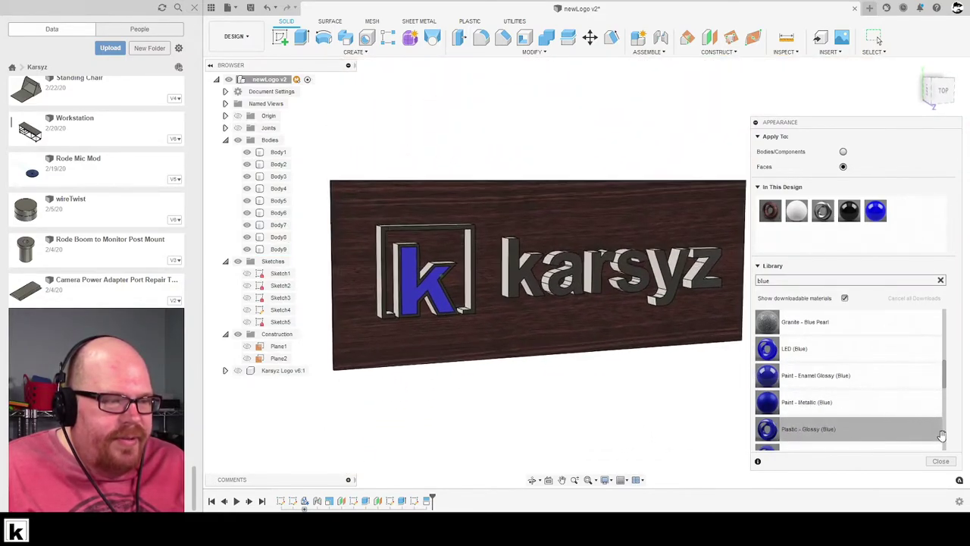
pyautogui.click(946, 463)
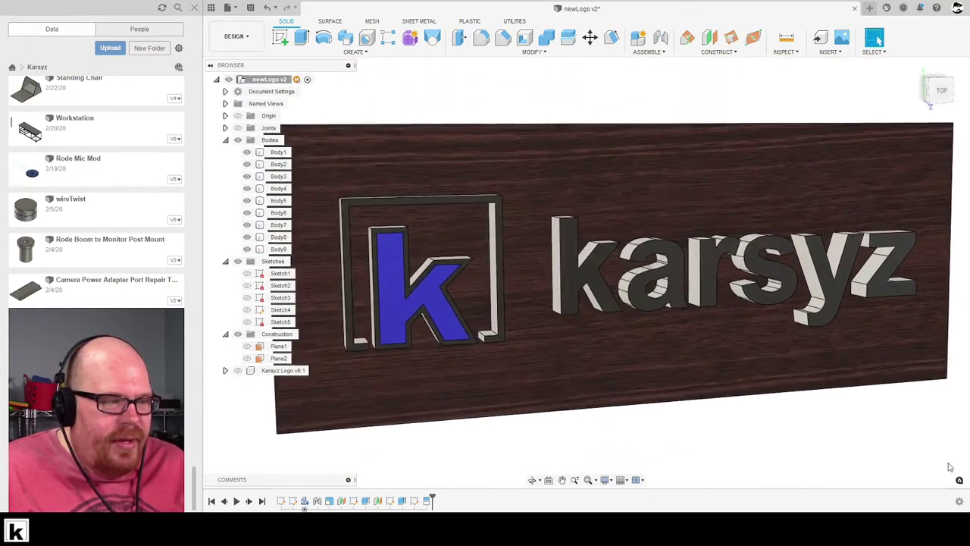
# - Save the design as a new version with the description "User Saved" and collapse the list of bodies
pyautogui.click(810, 349)
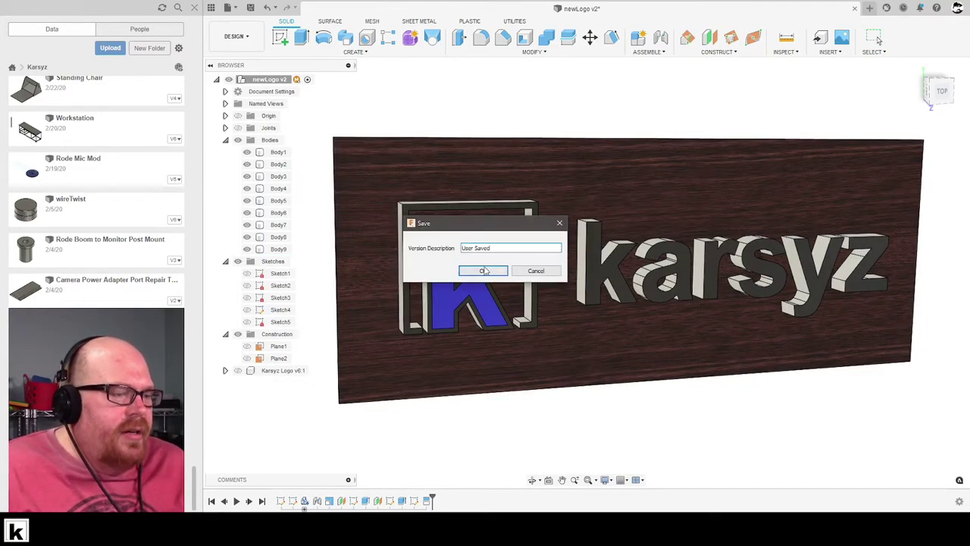
pyautogui.click(484, 271)
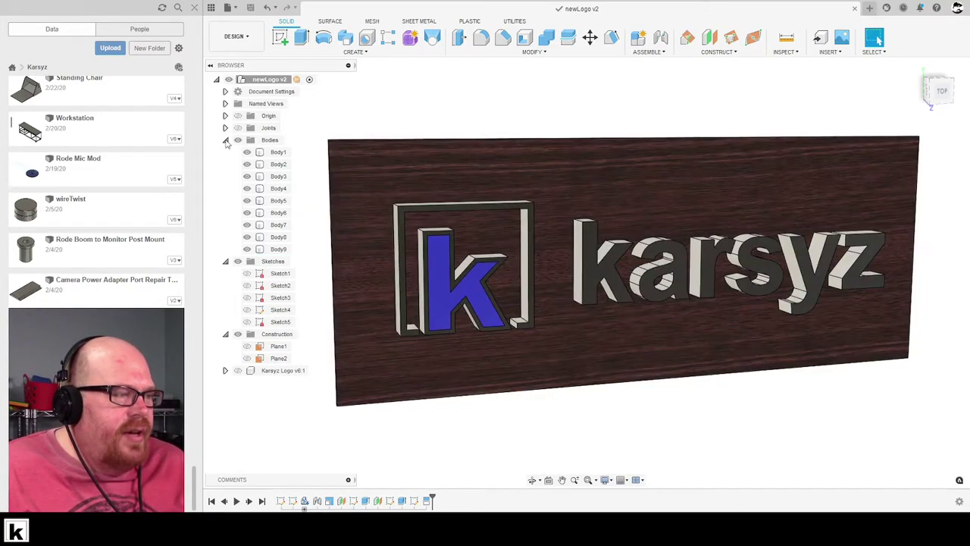
pyautogui.click(225, 140)
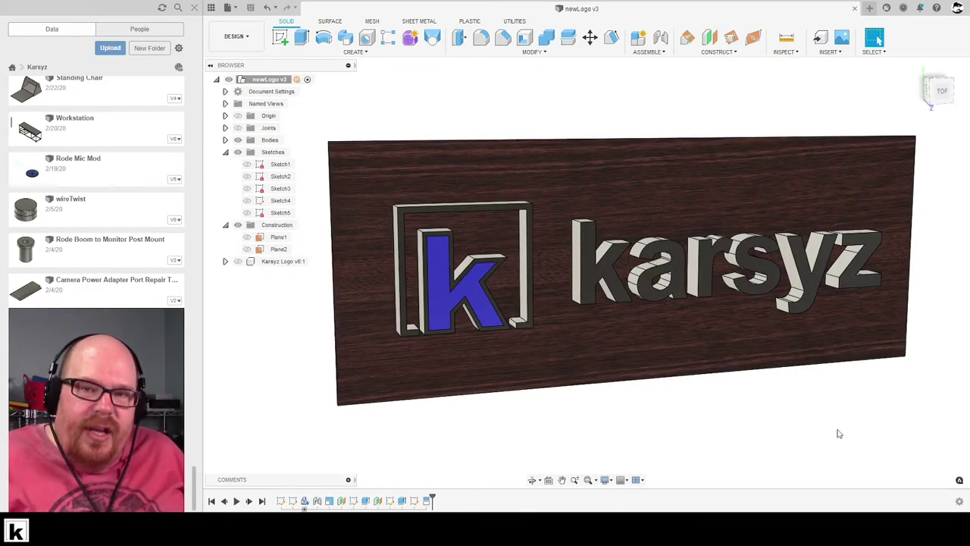
pyautogui.scroll(-2, 949, 395)
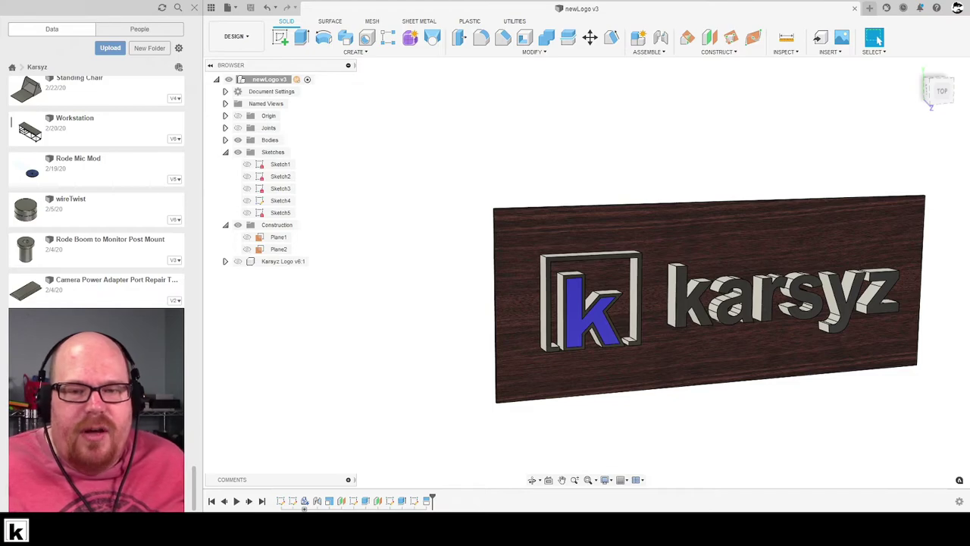
pyautogui.moveTo(890, 304); pyautogui.dragTo(826, 295, button='middle')
pyautogui.scroll(3, 816, 260)
pyautogui.scroll(-2, 822, 262)
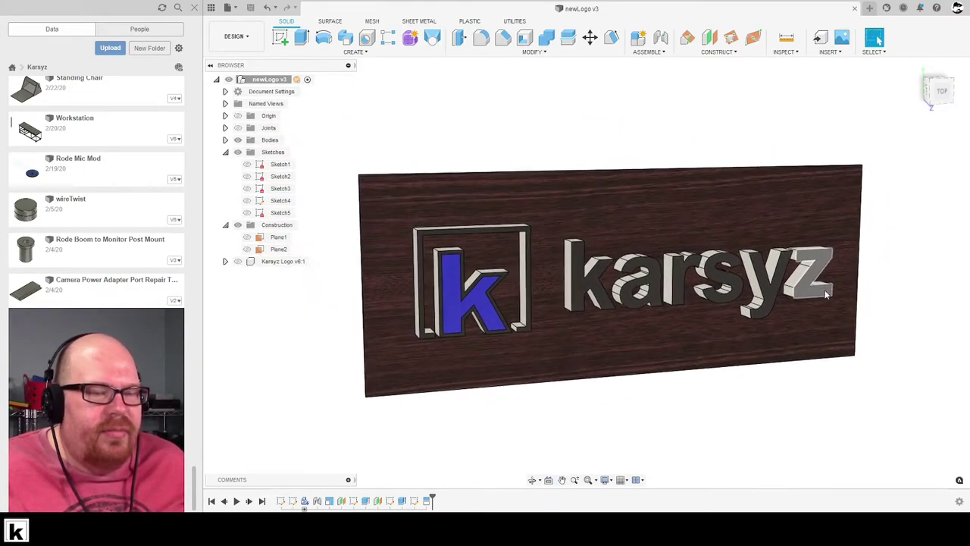
pyautogui.scroll(1, 868, 283)
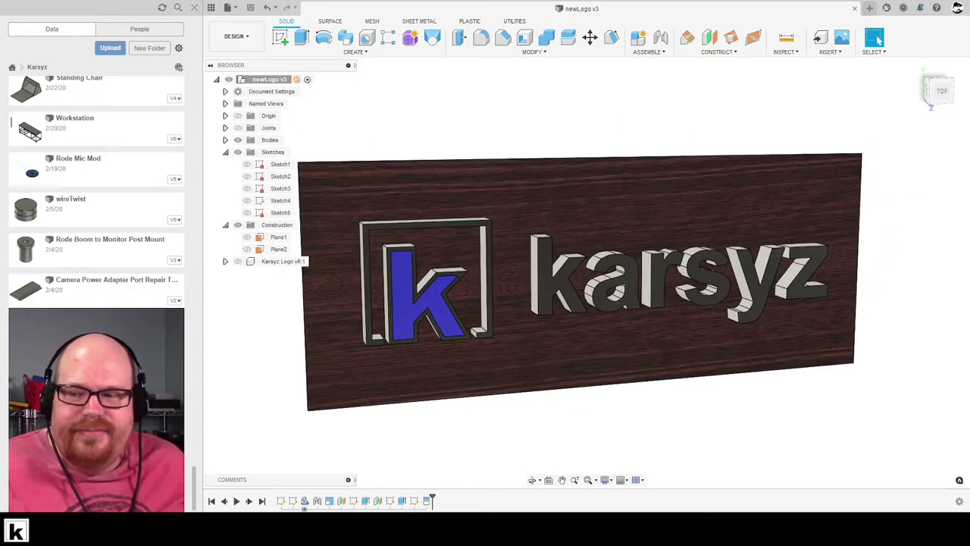